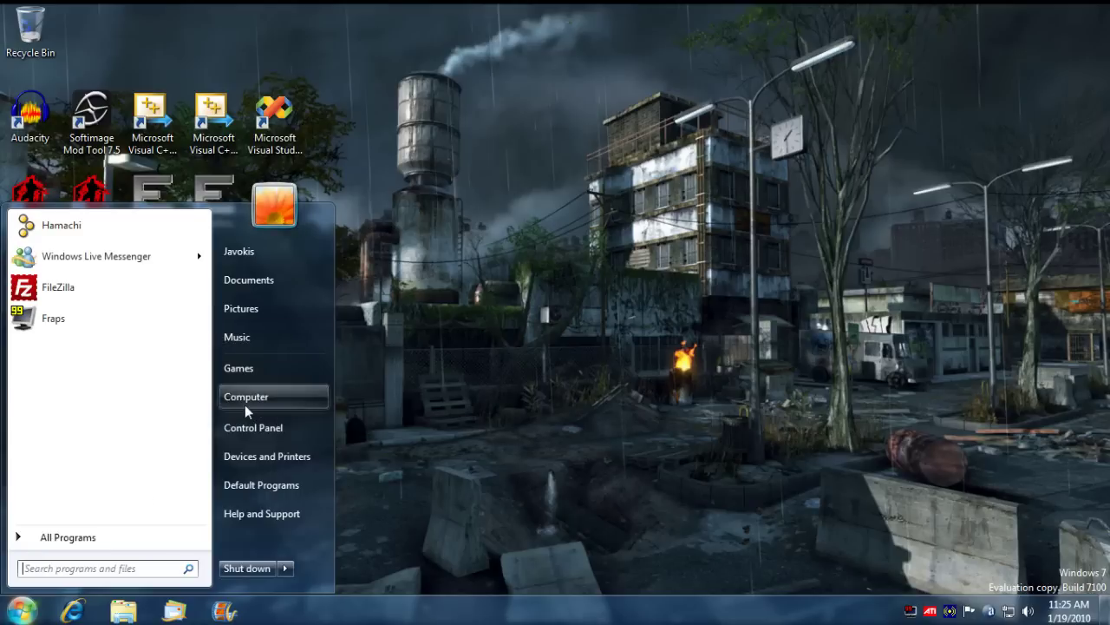
Open the Vampire The Masquerade - Redemption folder on the Games (D:) drive.
click(270, 401)
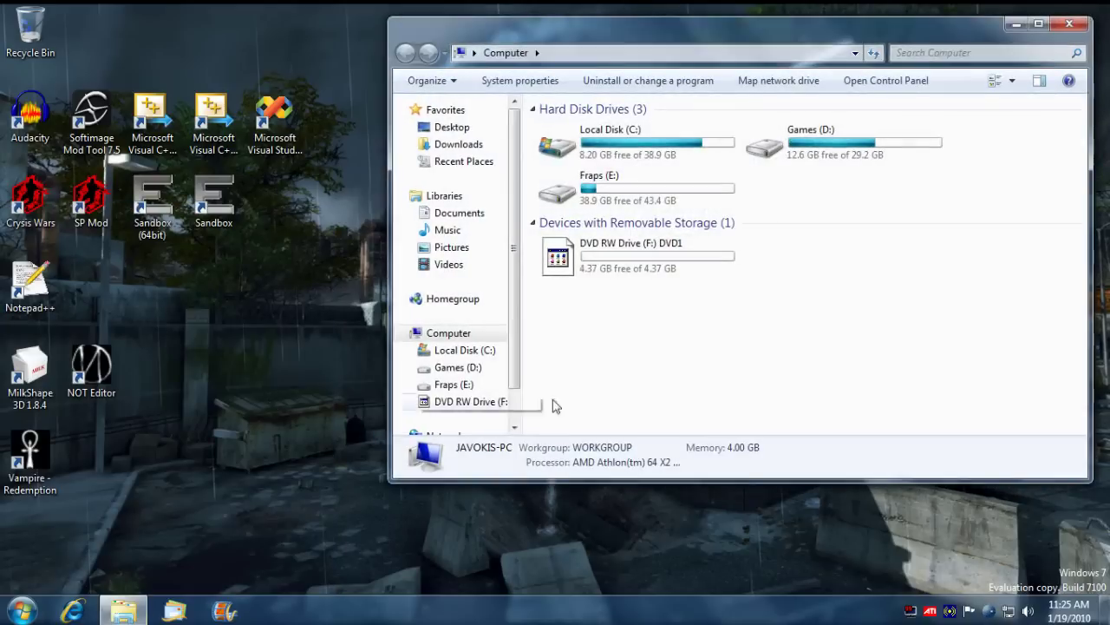
double_click(843, 152)
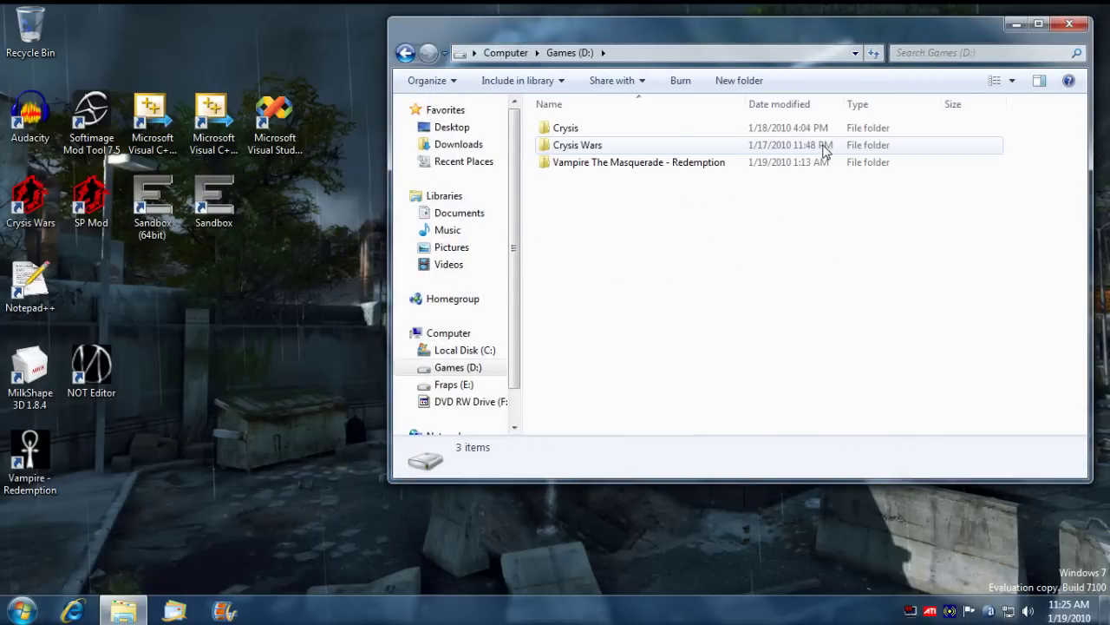
double_click(628, 165)
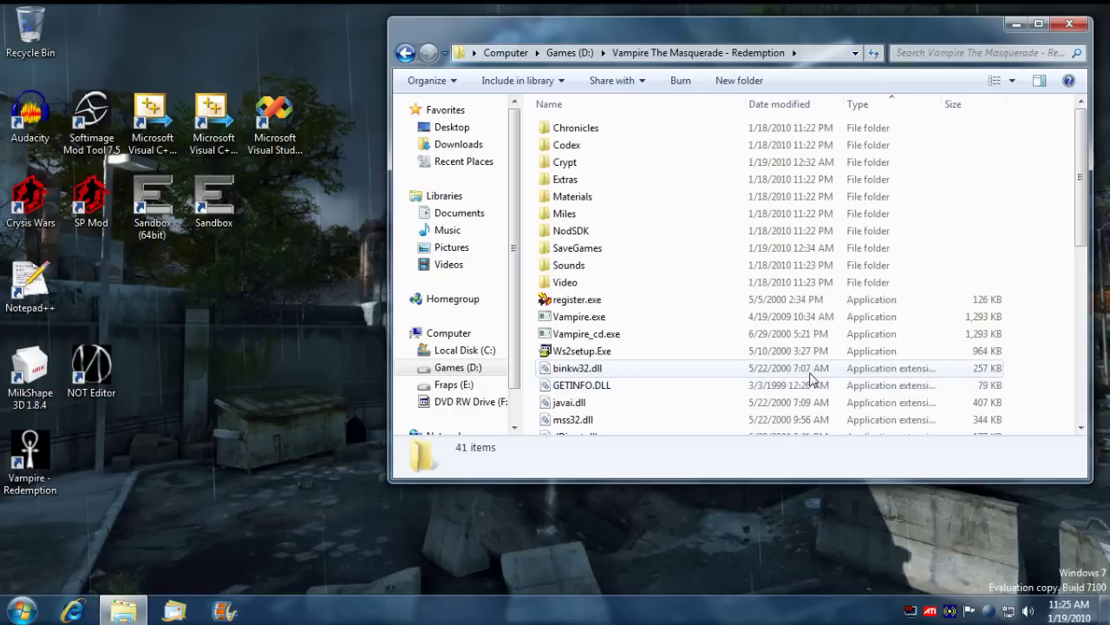
Open the Resource.nob file as an archive in 7-Zip.
scroll(619, 371, down, 4)
scroll(619, 371, down, 4)
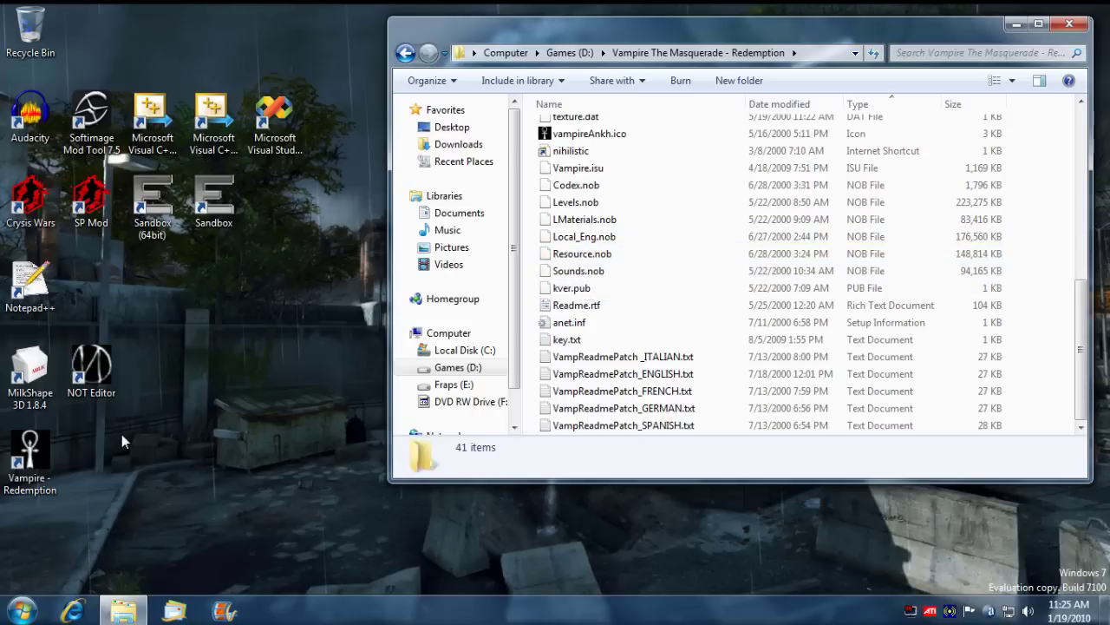
mouse_move(636, 258)
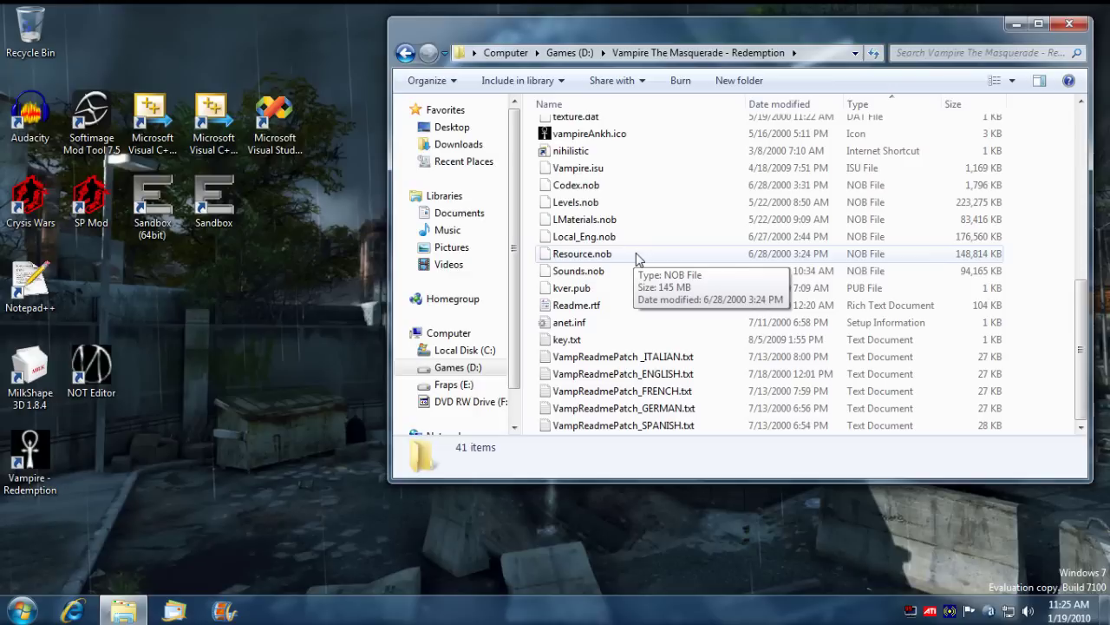
click(618, 256)
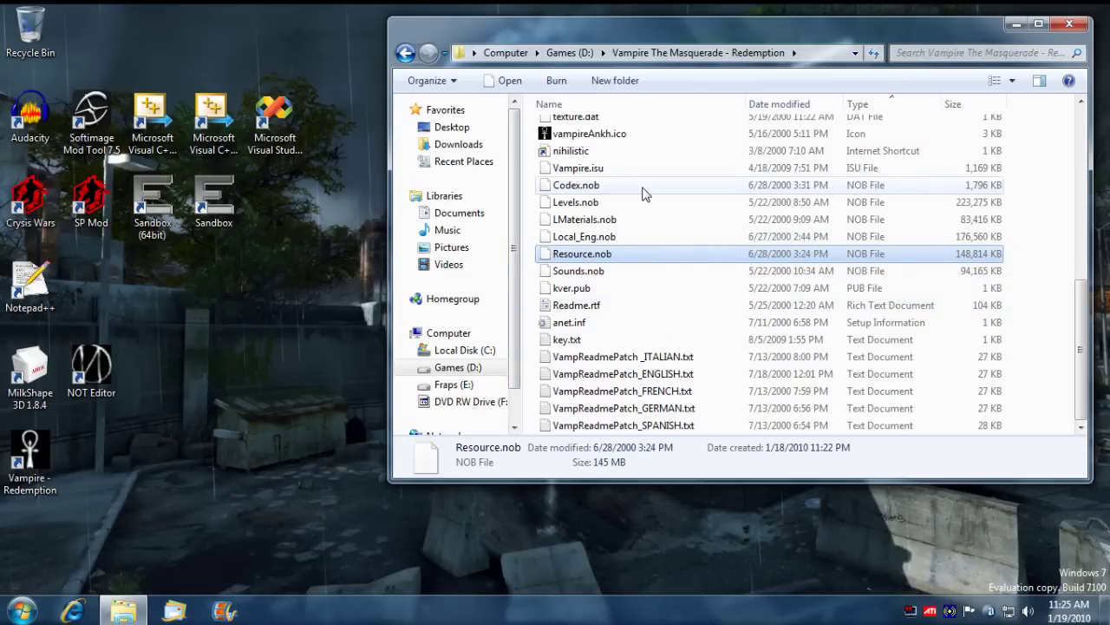
right_click(609, 255)
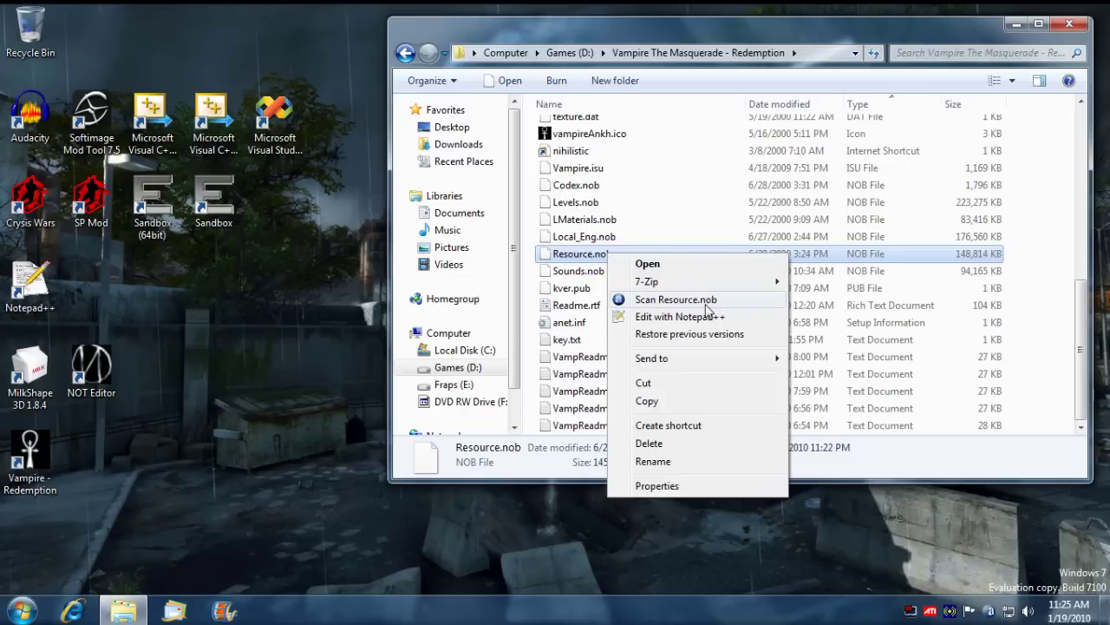
mouse_move(682, 289)
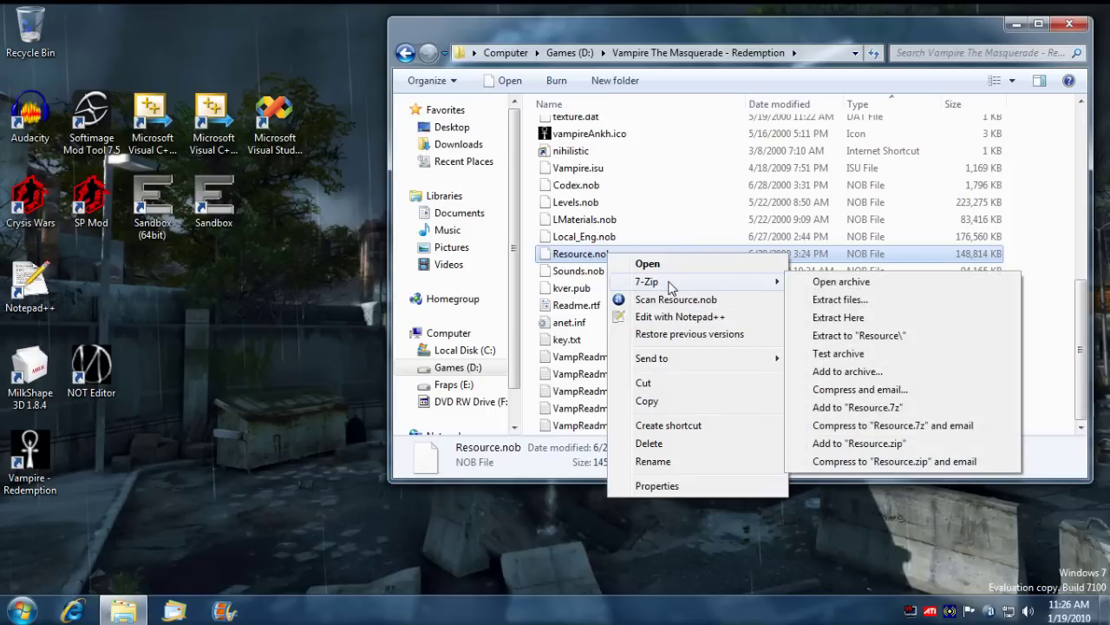
click(923, 279)
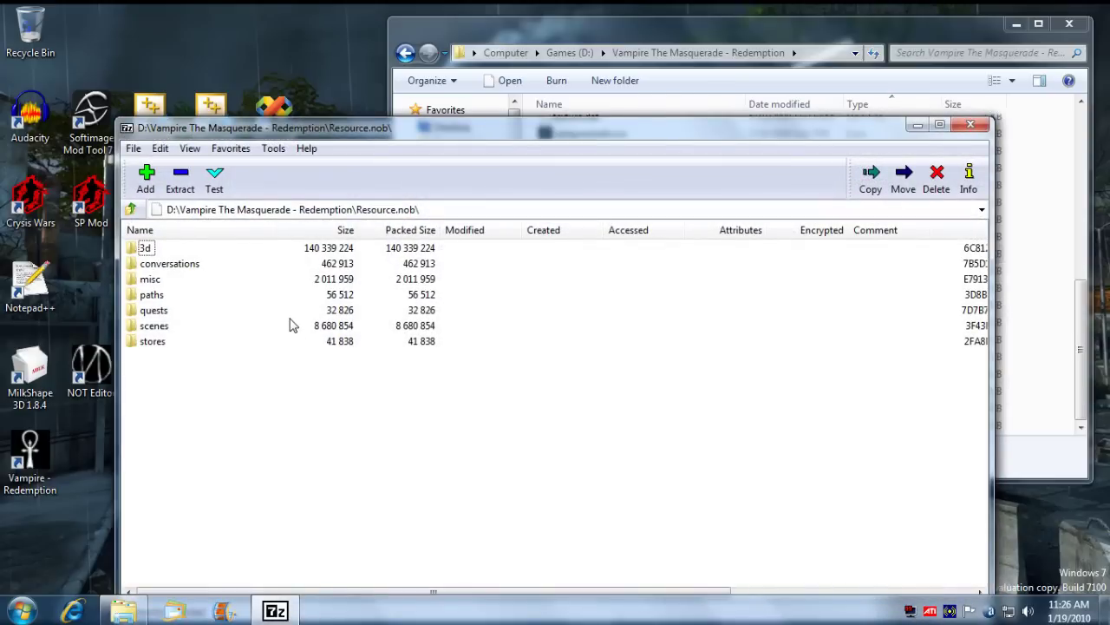
Move the 7-Zip window higher and open the archive's 3d\Models folder.
drag(522, 128, 551, 70)
double_click(184, 192)
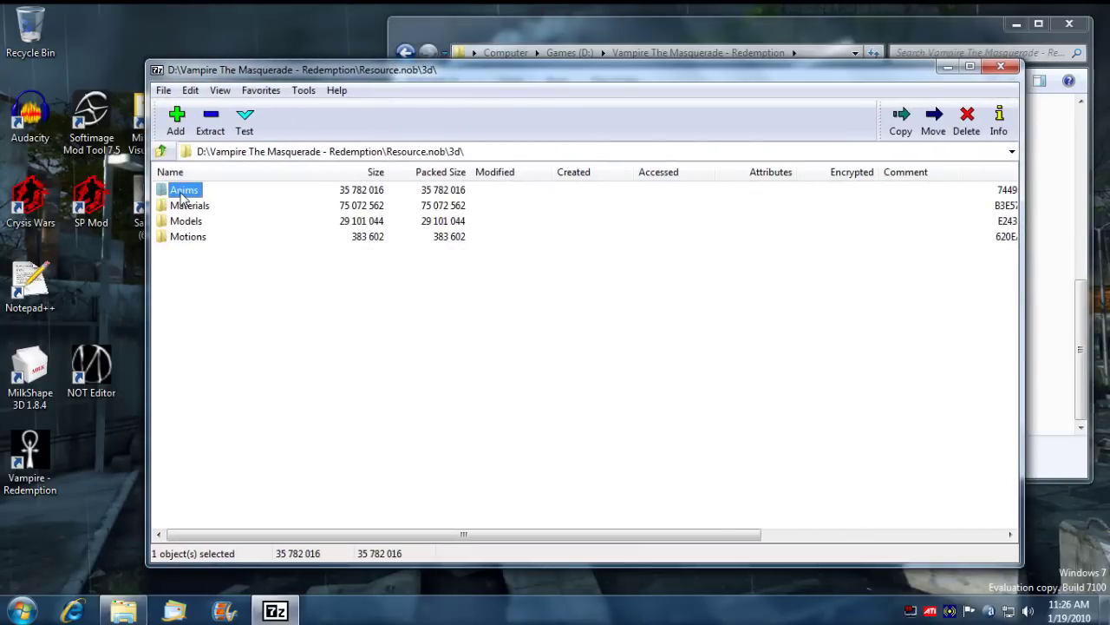
double_click(186, 222)
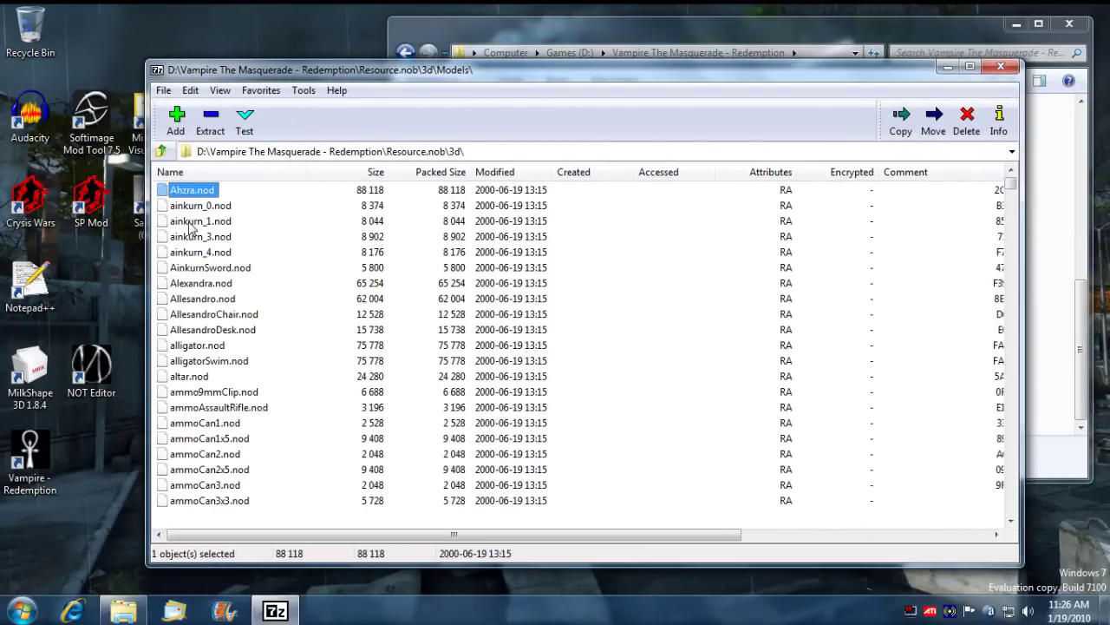
Copy spear_0.nod, spear_1.nod, spear_3.nod, spear_4.nod and StainedGlassLampSB.nod to D:\Vampire The Masquerade - Redemption\3d\models\.
drag(1017, 187, 1011, 435)
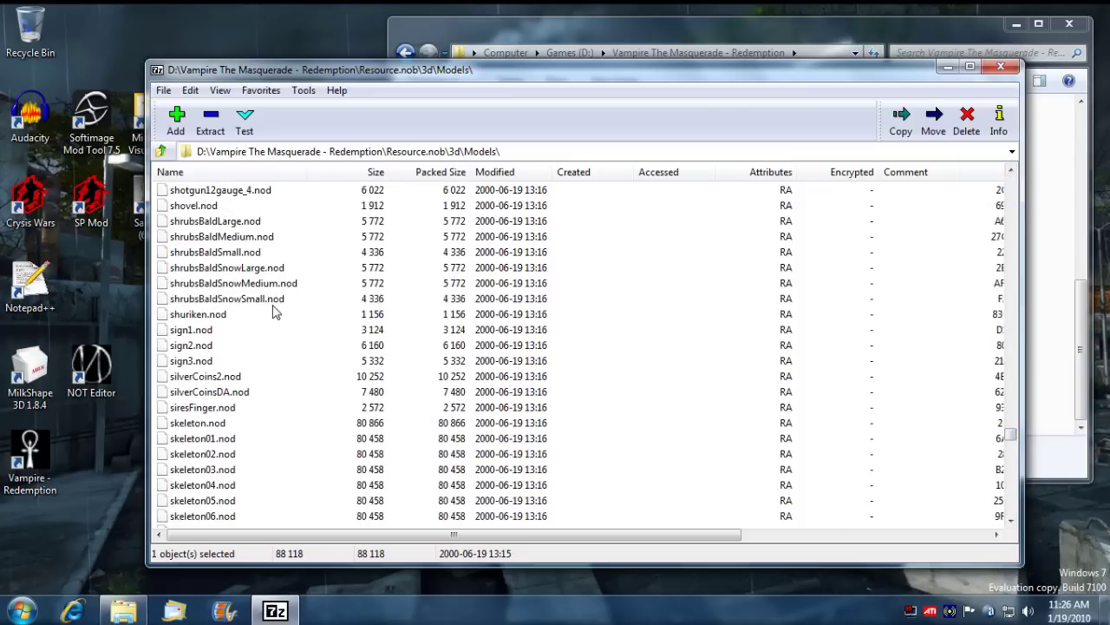
scroll(273, 313, down, 15)
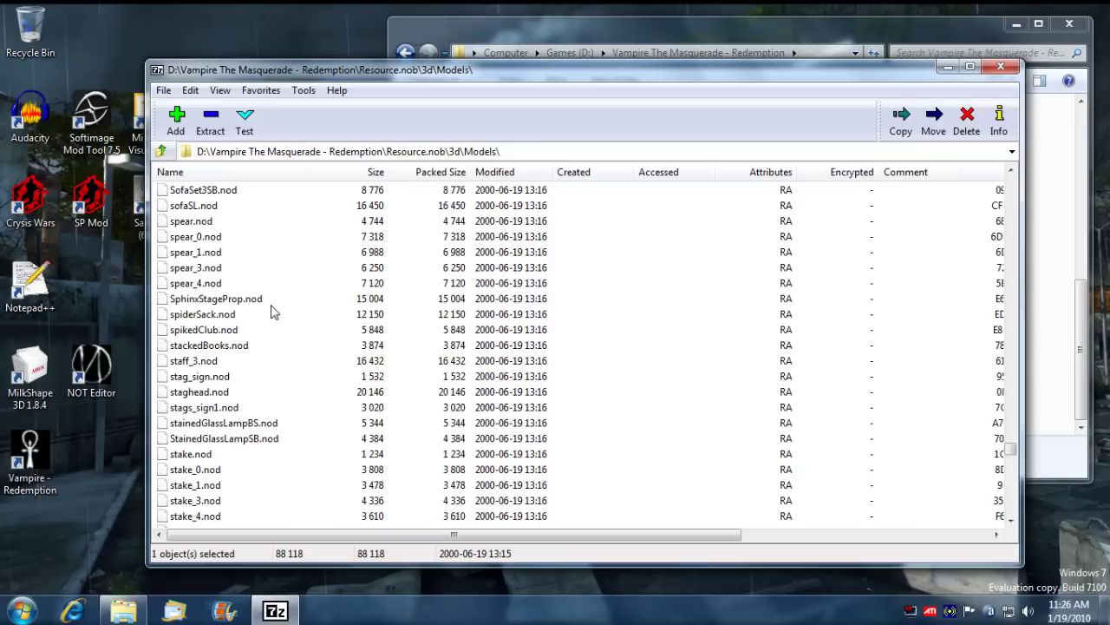
click(224, 440)
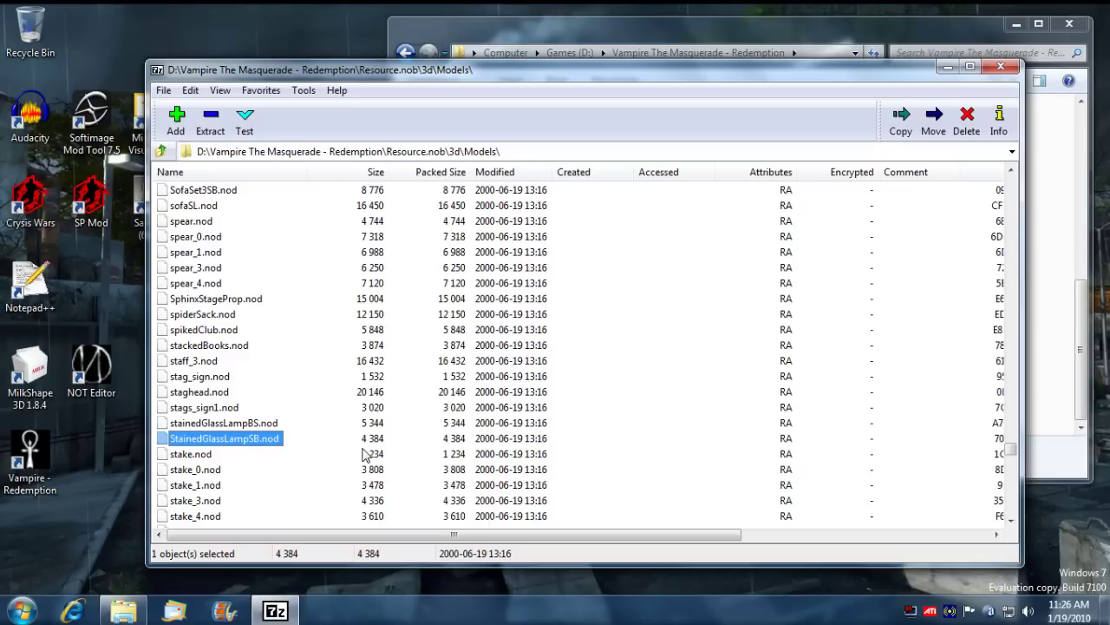
ctrl+click(198, 241)
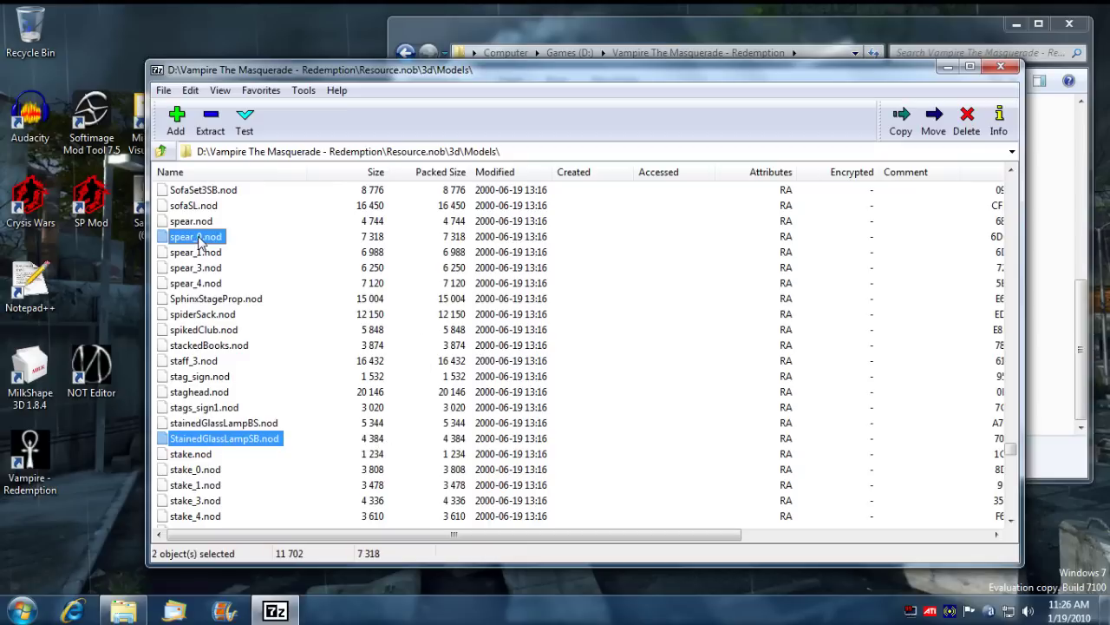
ctrl+click(208, 253)
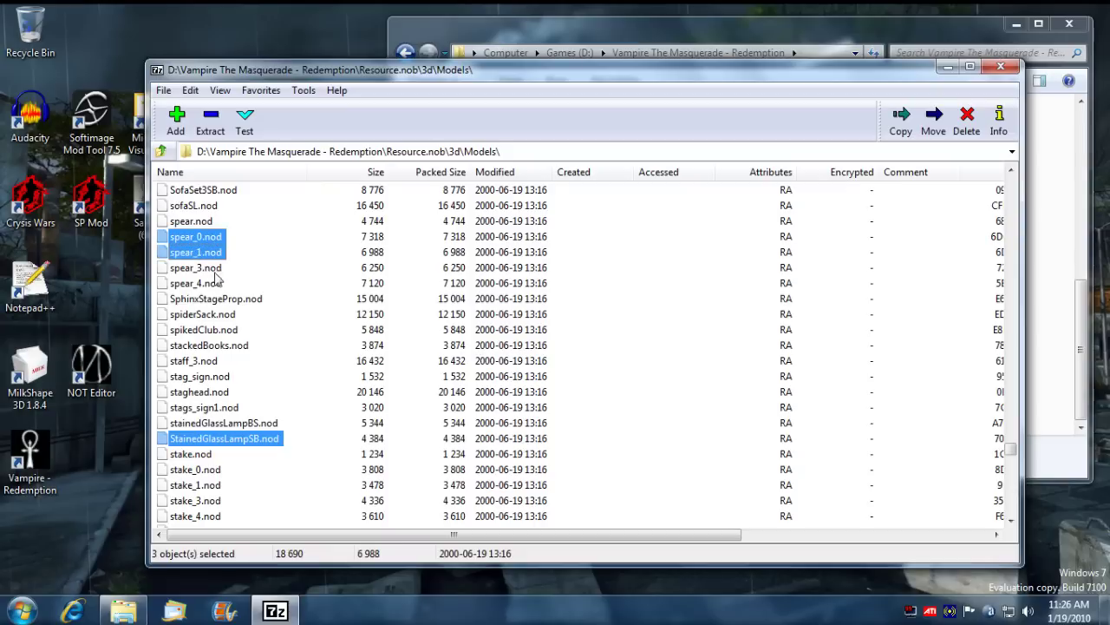
ctrl+click(208, 271)
ctrl+click(199, 286)
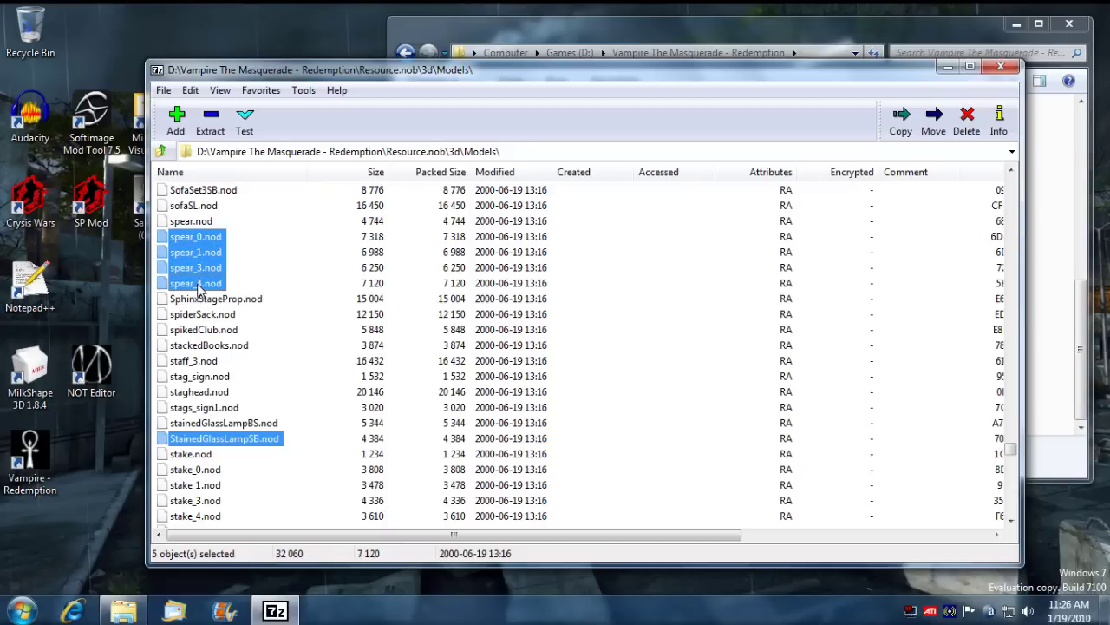
right_click(198, 262)
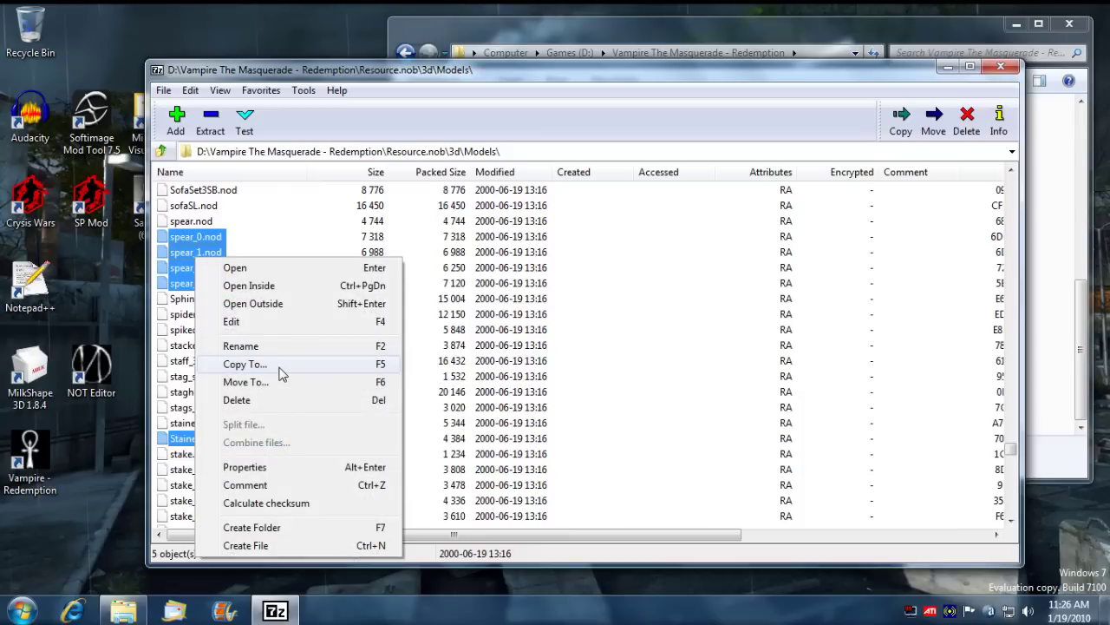
click(246, 365)
key(End)
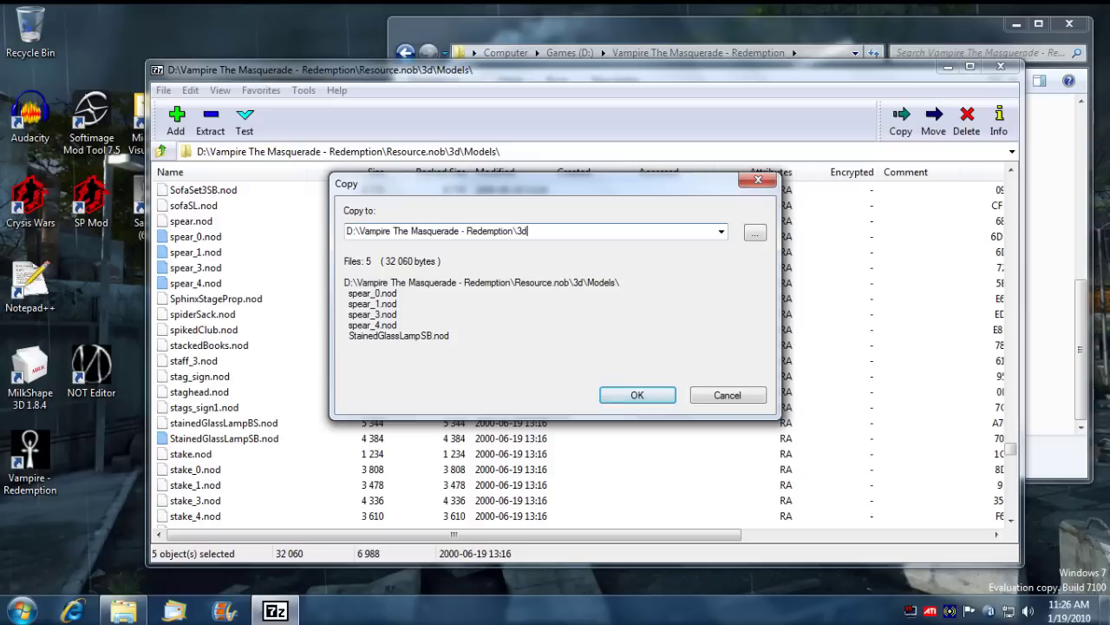
text(models\)
click(642, 397)
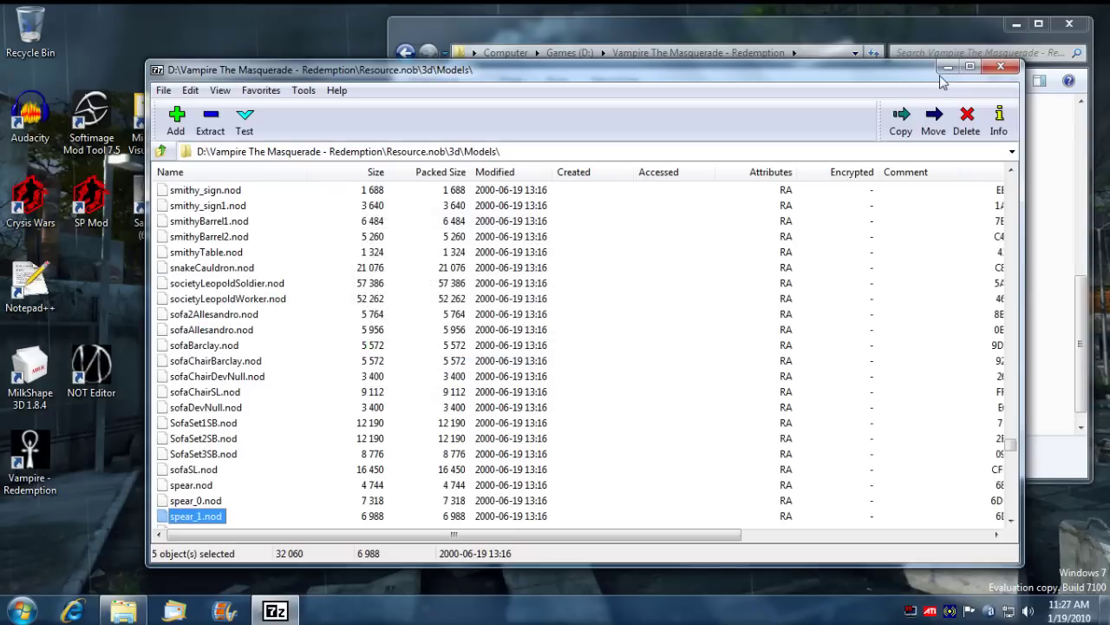
Return to the archive's root and open its misc\Templates folder.
click(162, 152)
click(161, 152)
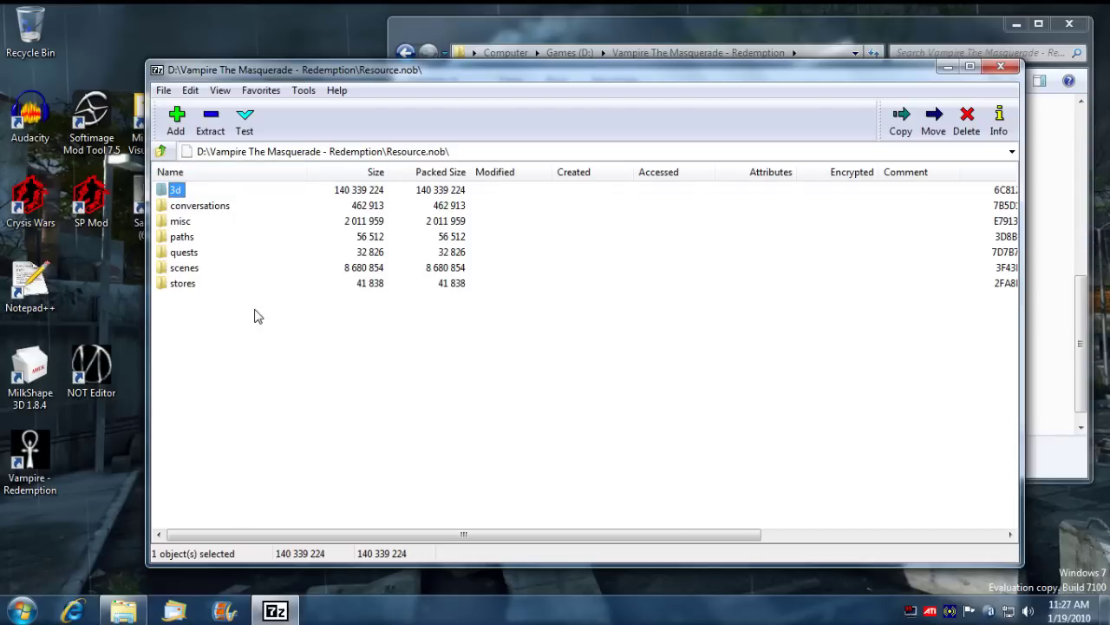
double_click(181, 222)
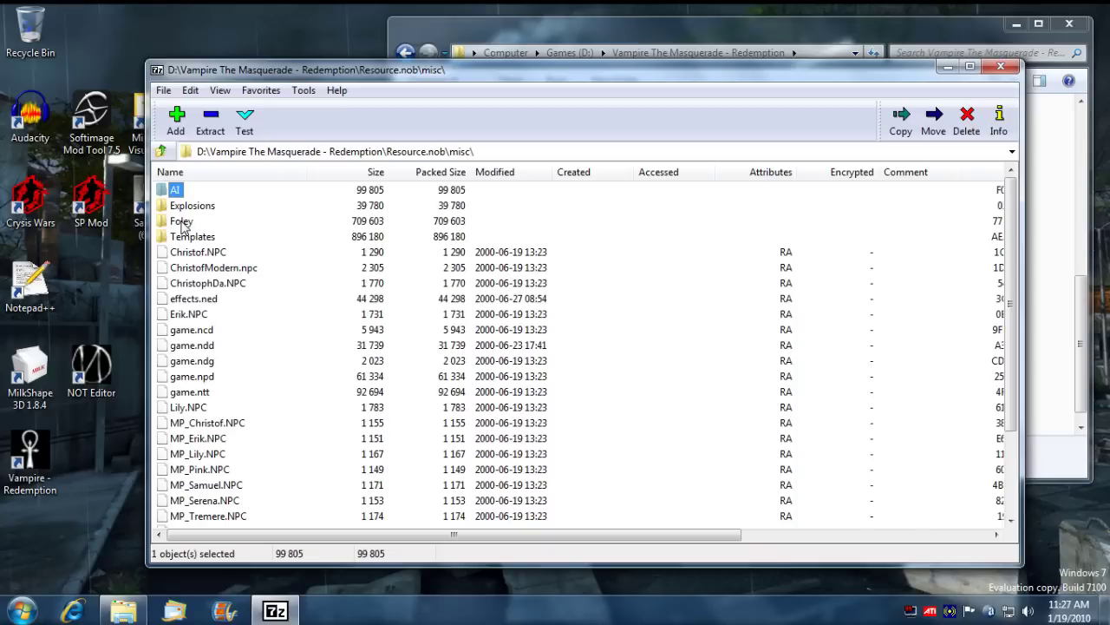
double_click(189, 236)
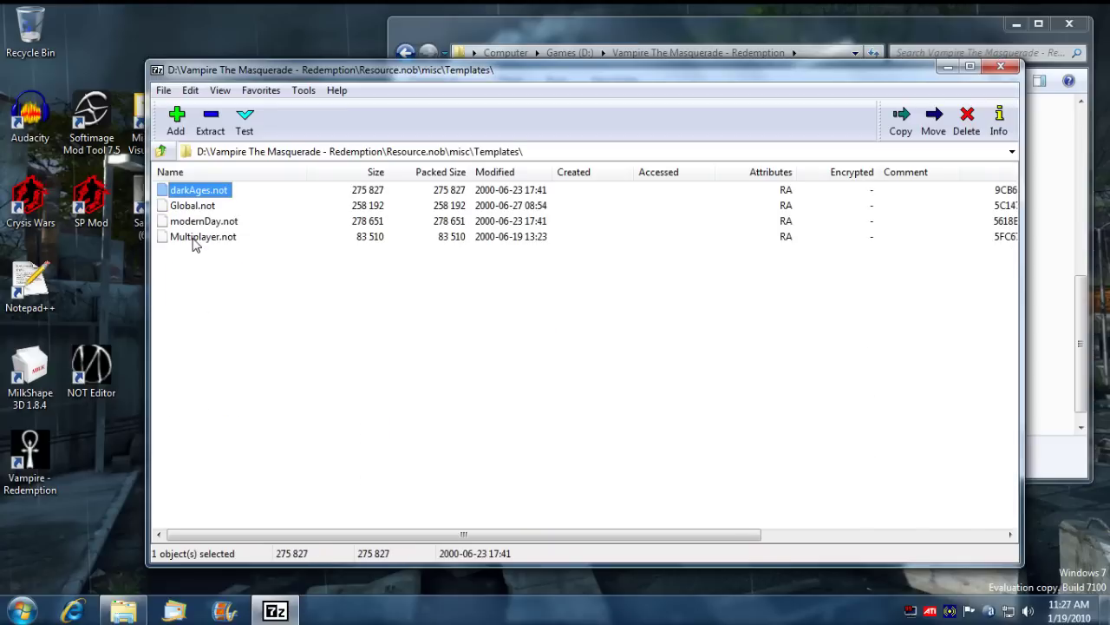
Copy Global.not from the archive to D:\Vampire The Masquerade - Redemption\misc\templates\.
click(190, 208)
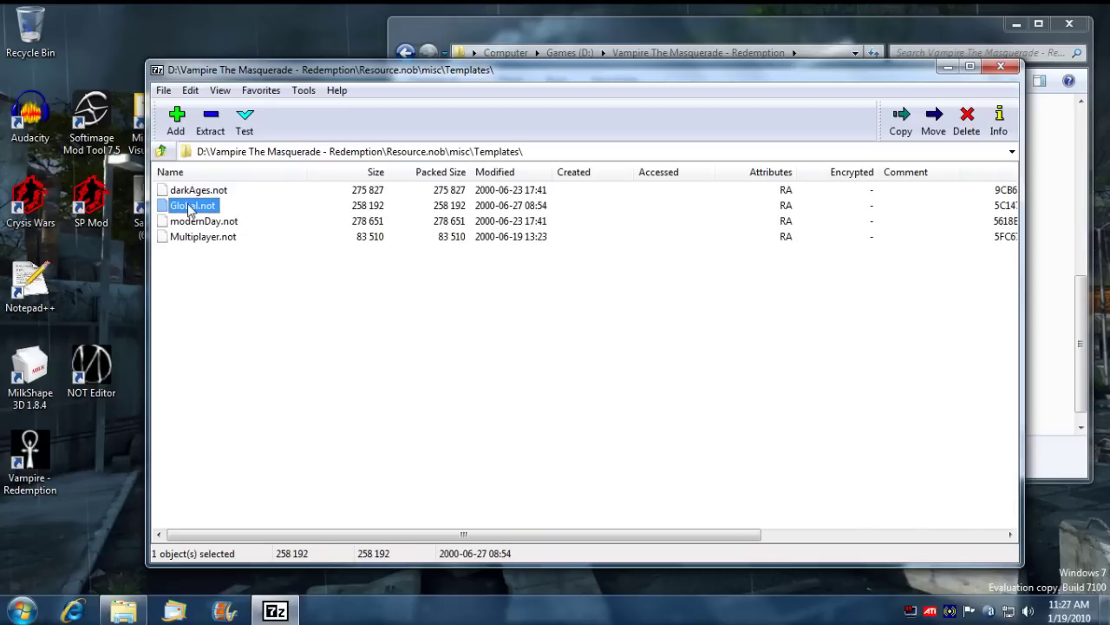
right_click(191, 209)
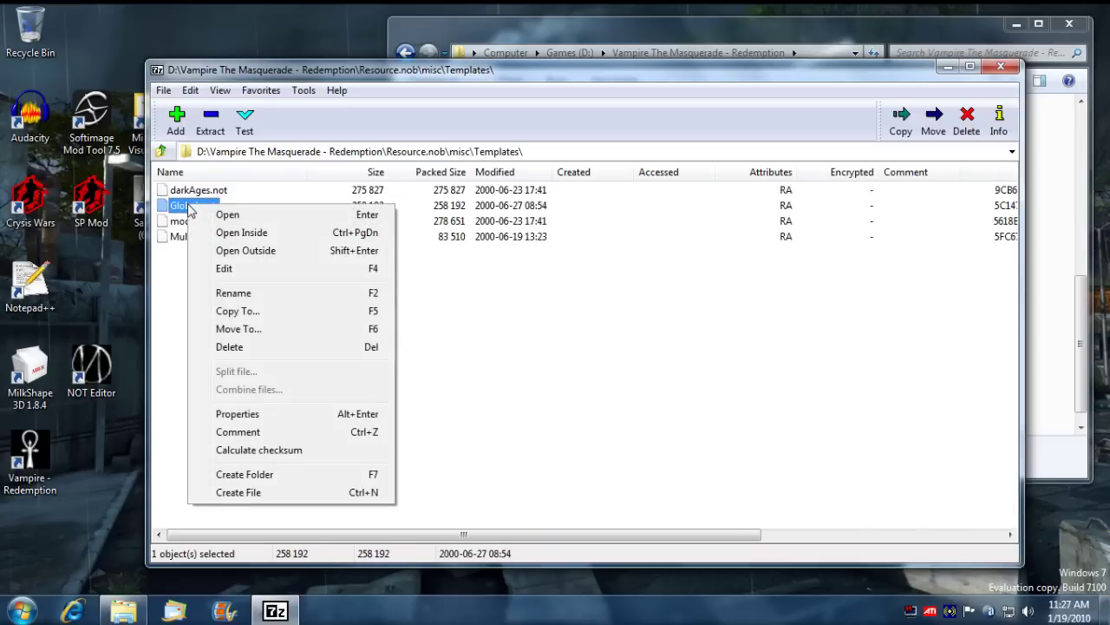
click(286, 313)
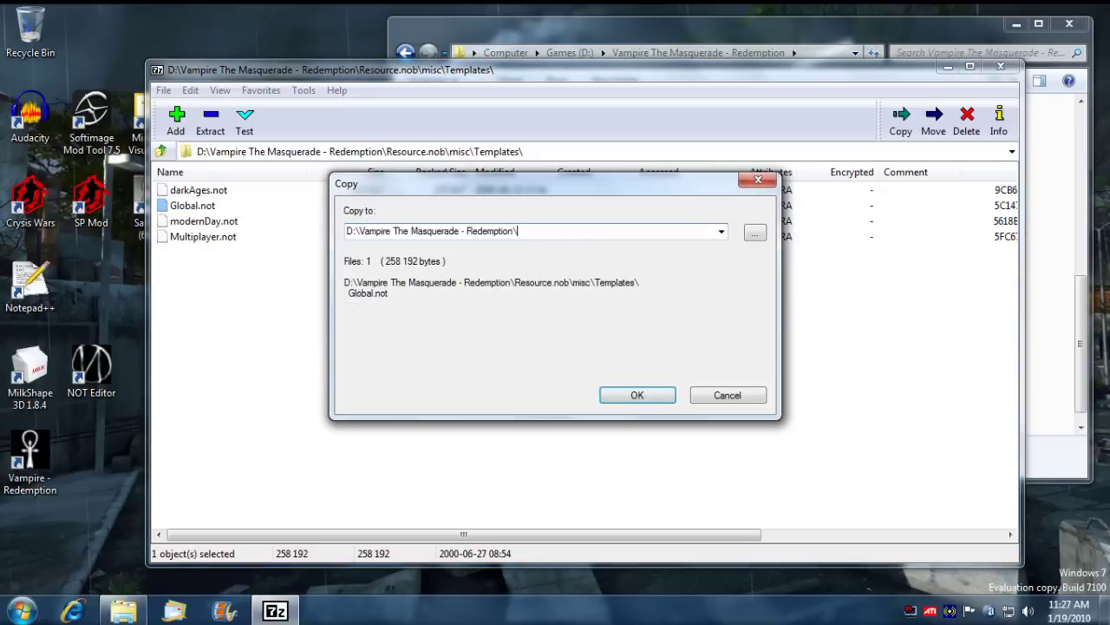
text(misc\templates\)
click(637, 395)
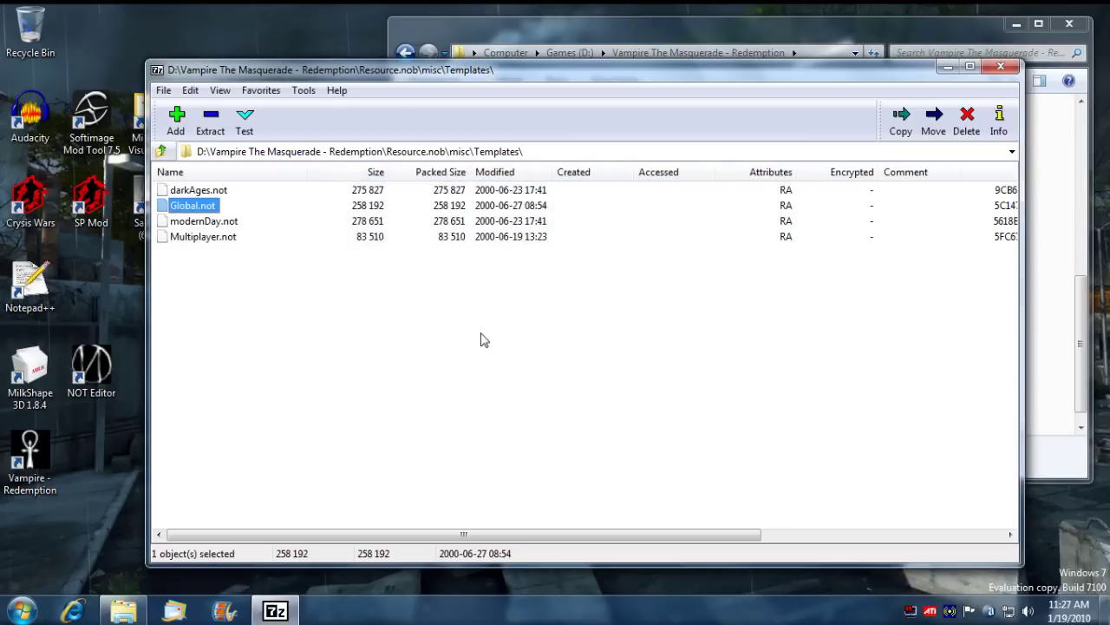
Minimize 7-Zip and open the extracted misc\templates folder inside the game folder.
click(953, 71)
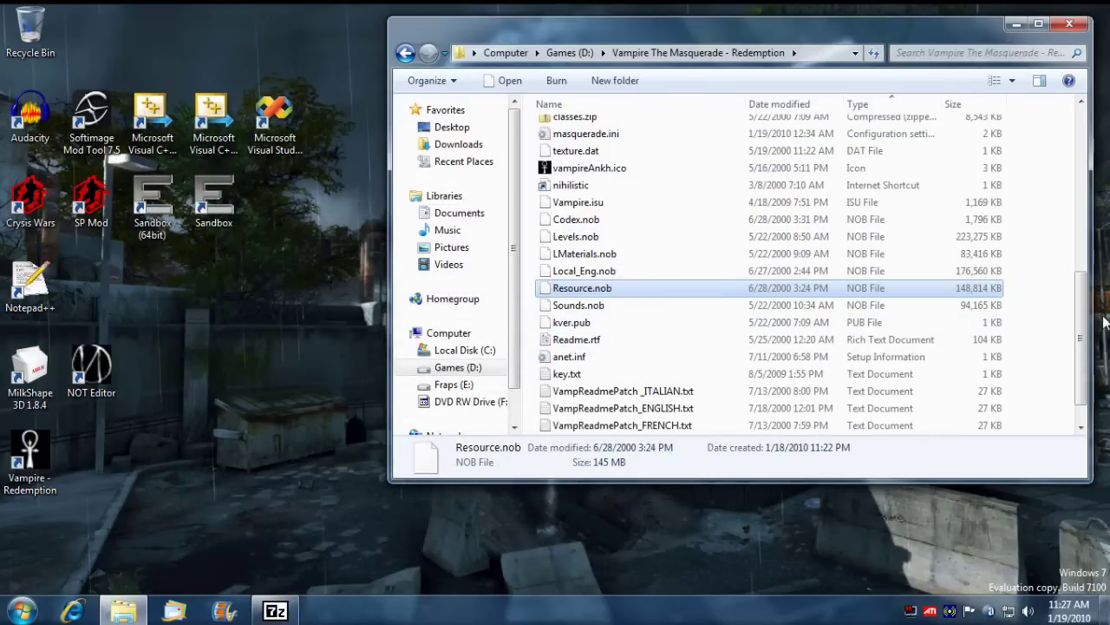
scroll(1088, 347, up, 12)
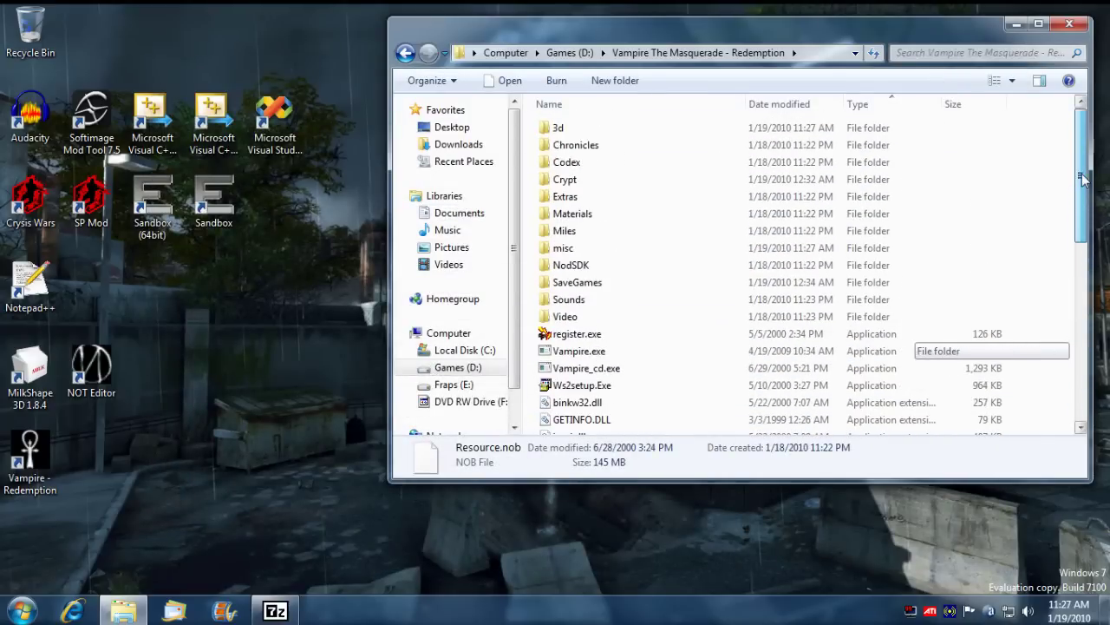
double_click(564, 249)
double_click(564, 128)
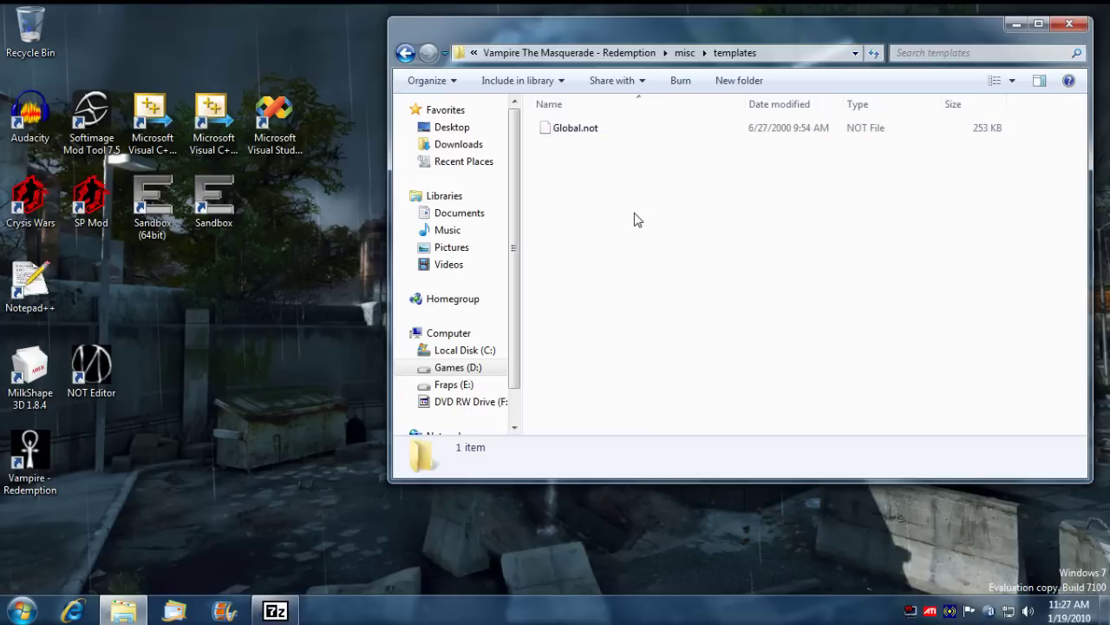
Clear the read-only attribute of the extracted Global.not file and apply the change.
click(595, 135)
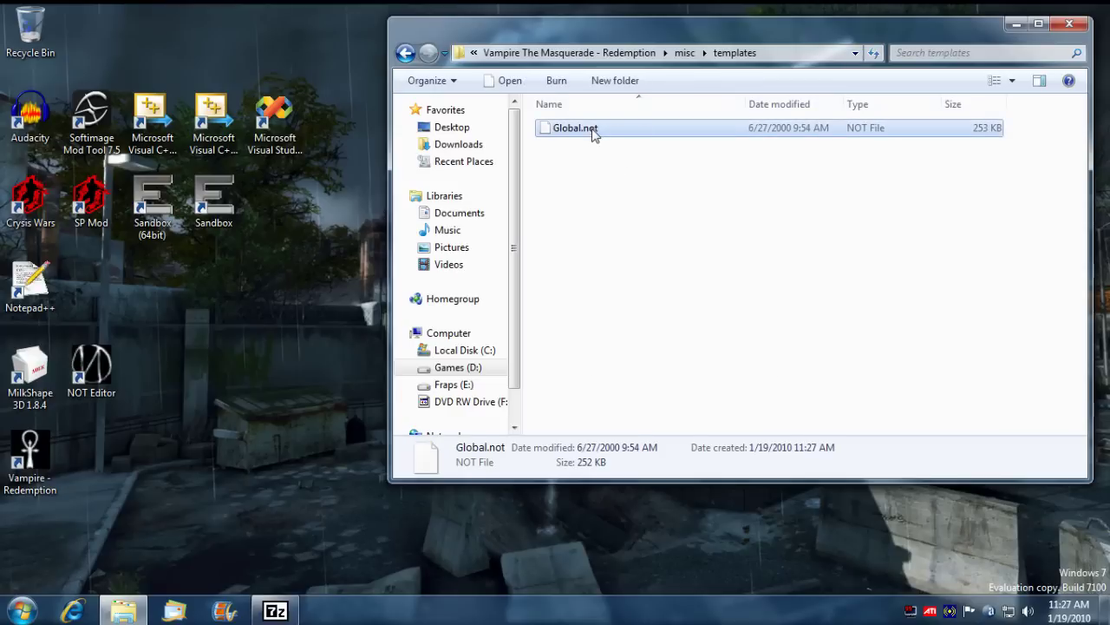
right_click(595, 135)
click(675, 363)
click(680, 438)
click(855, 527)
click(723, 527)
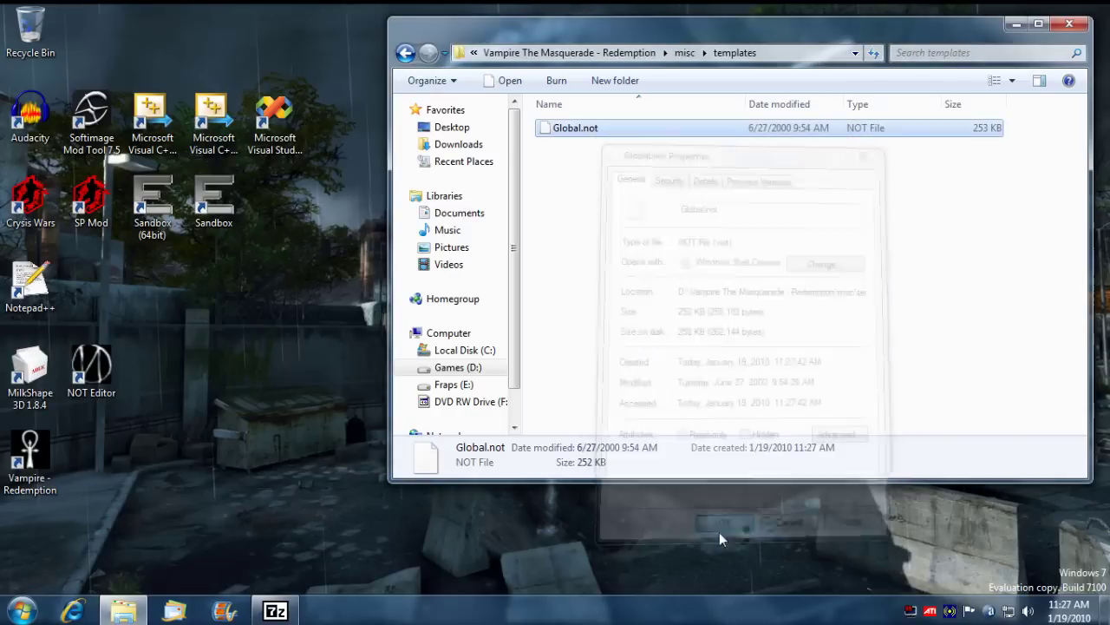
Return to the game's root folder and open its 3d\models folder.
click(635, 53)
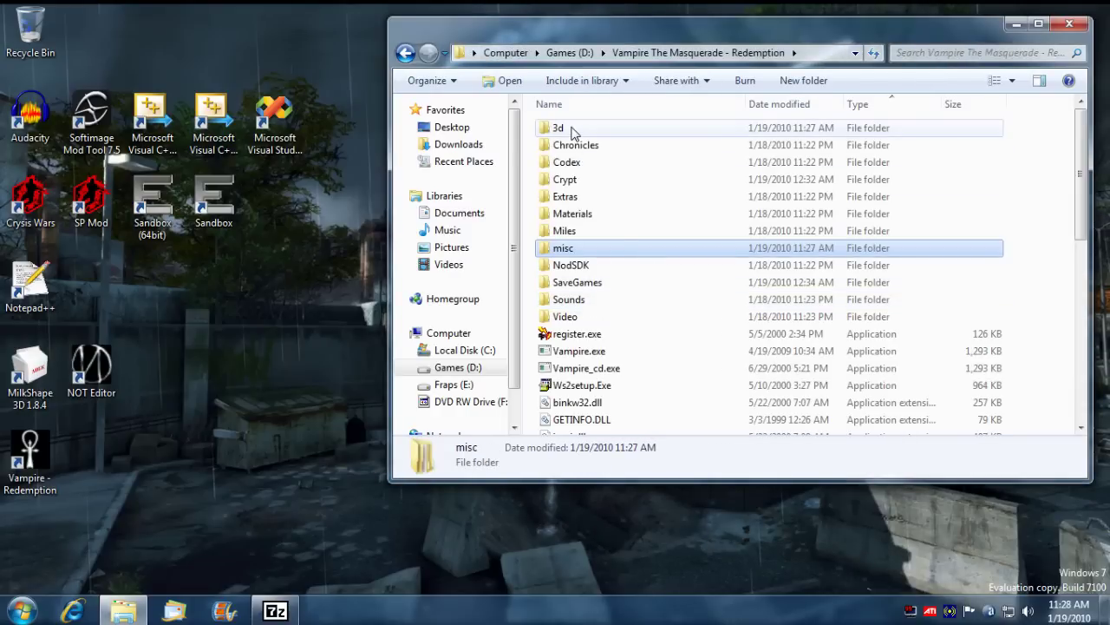
double_click(572, 130)
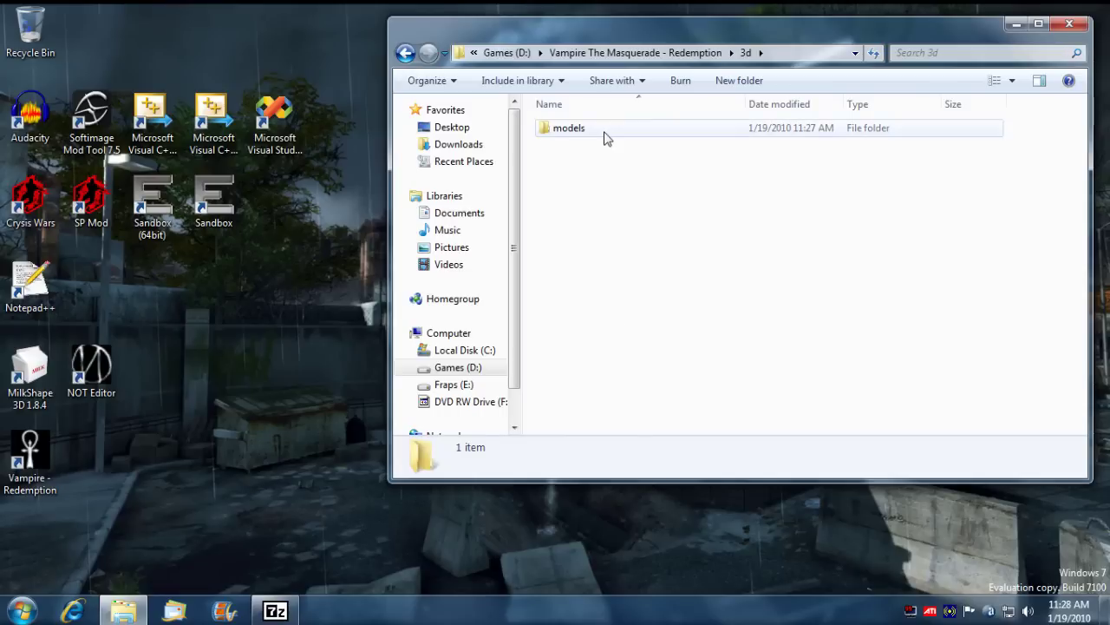
double_click(569, 128)
drag(622, 230, 571, 128)
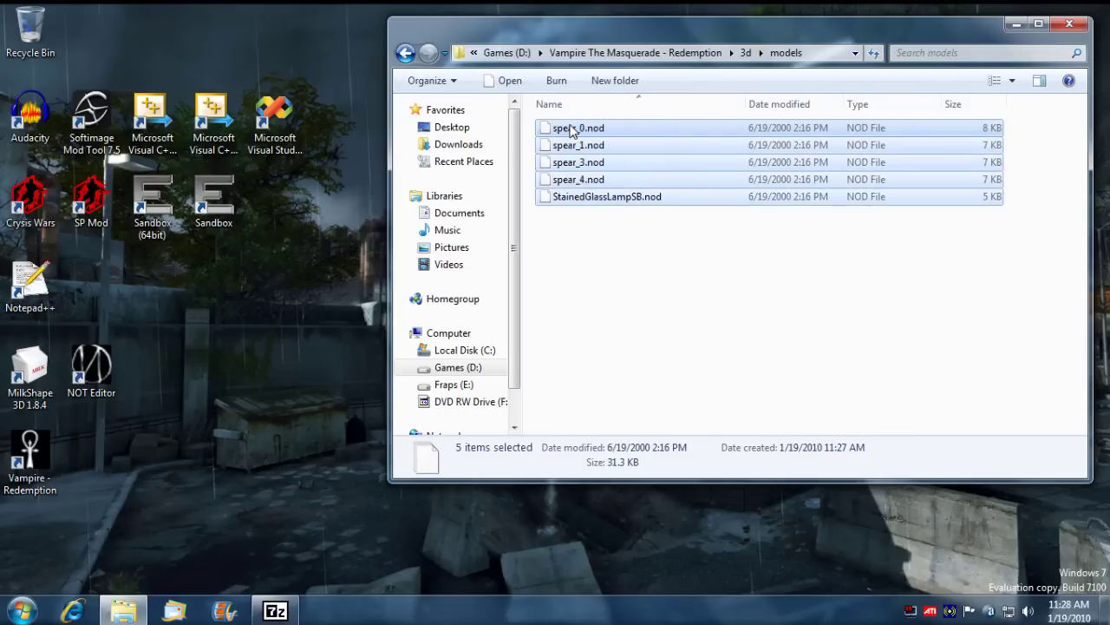
right_click(571, 129)
click(555, 231)
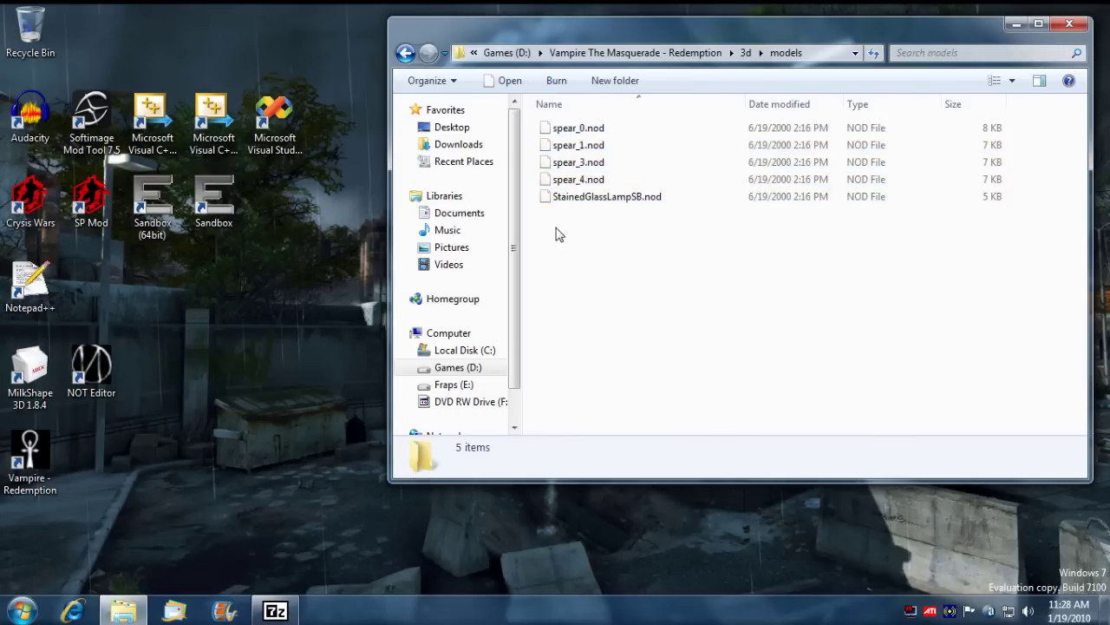
click(595, 197)
Clear the read-only attribute of the four spear model files, spear_0.nod to spear_4.nod, and apply the change.
click(594, 130)
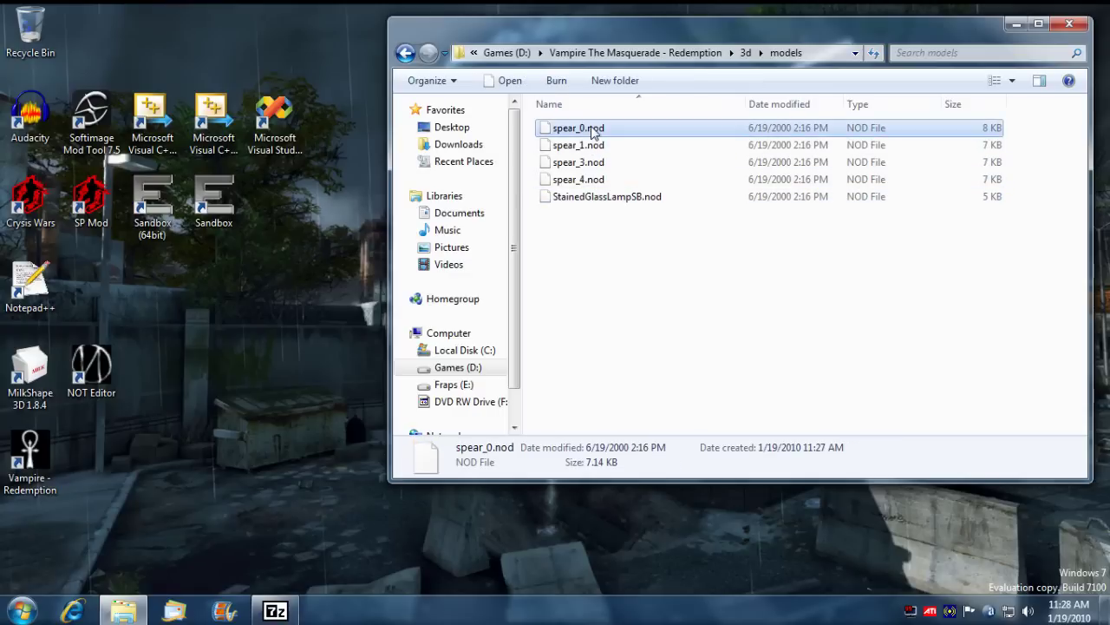
shift+click(593, 179)
right_click(596, 181)
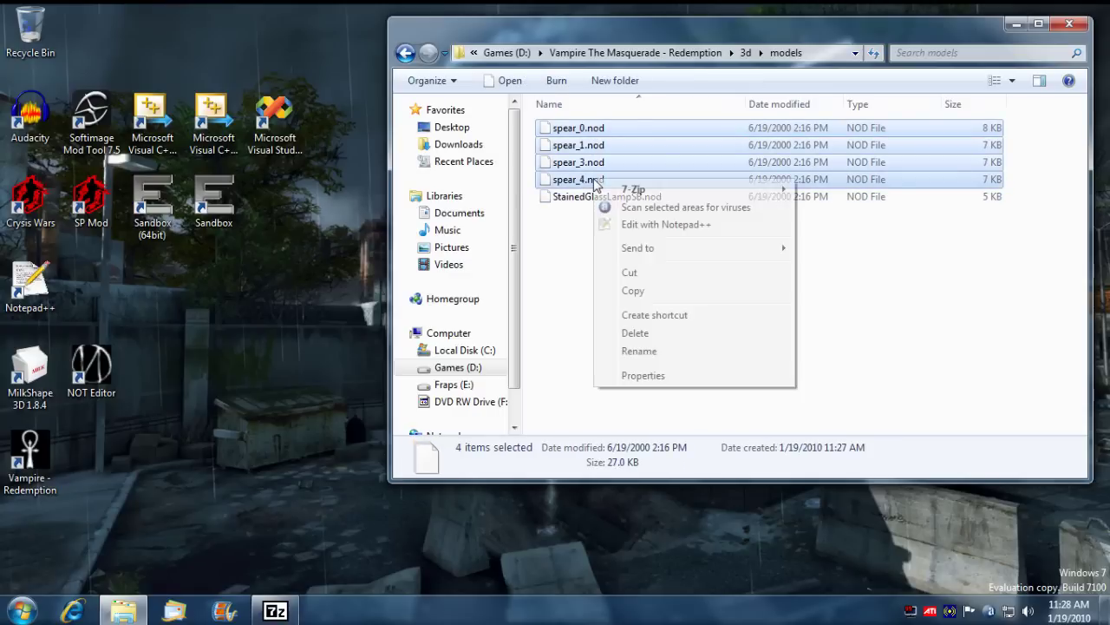
click(643, 375)
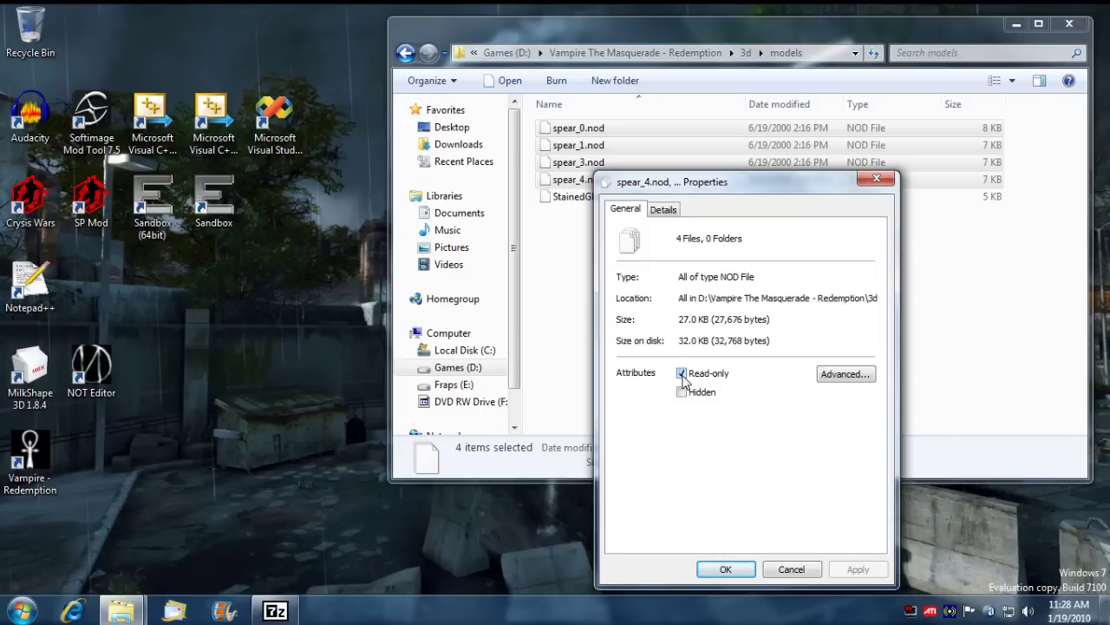
click(682, 374)
click(858, 569)
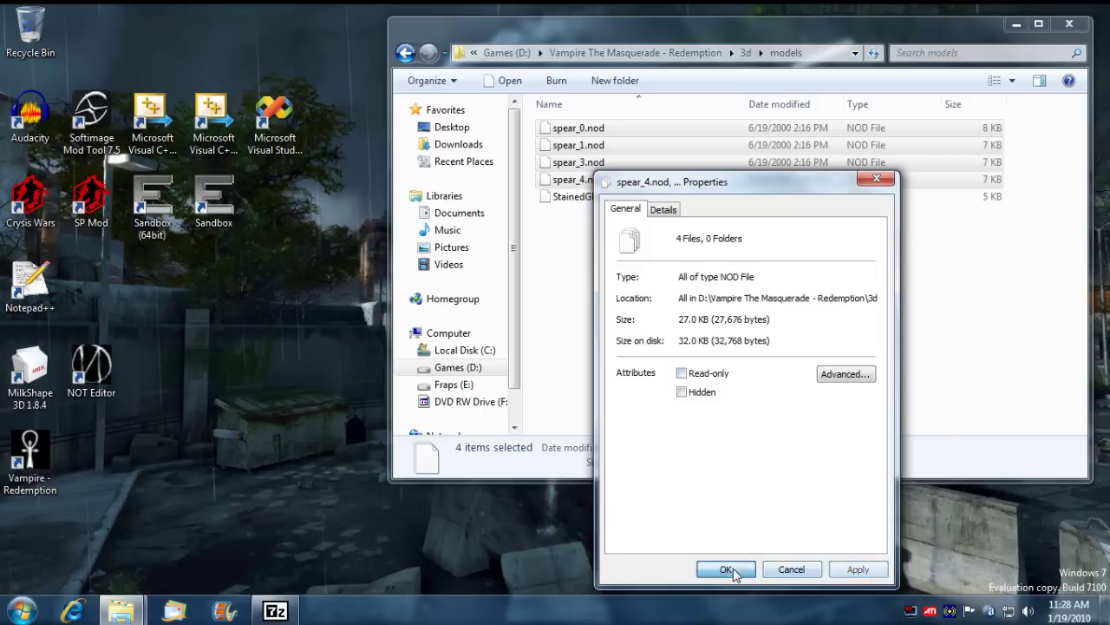
click(731, 570)
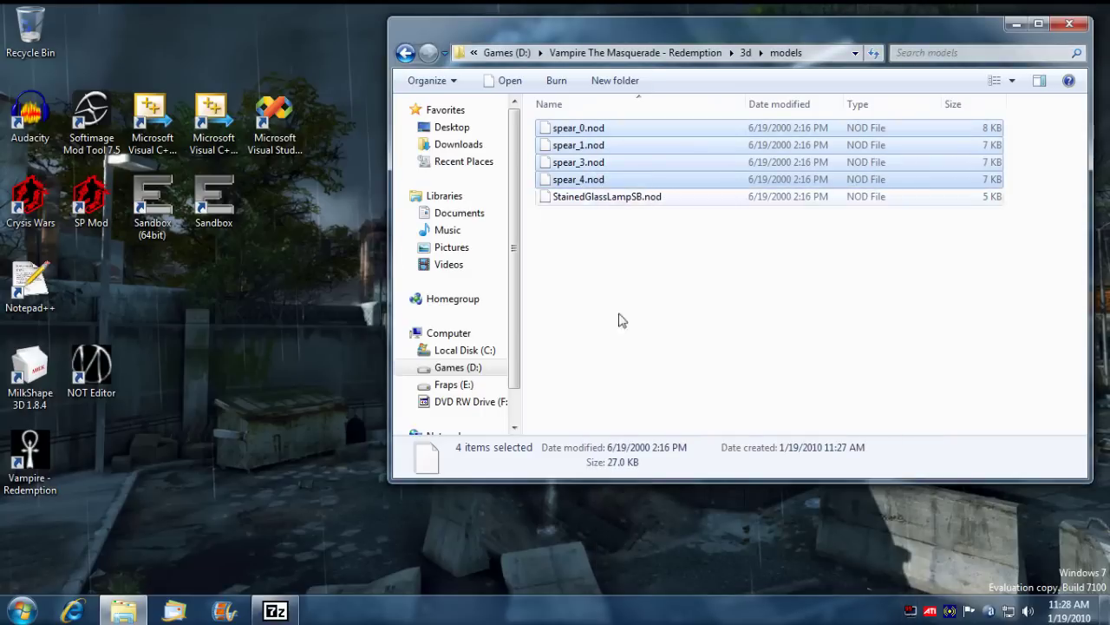
Look through the spear model files and StainedGlassLampSB.nod in the models folder one by one.
click(621, 321)
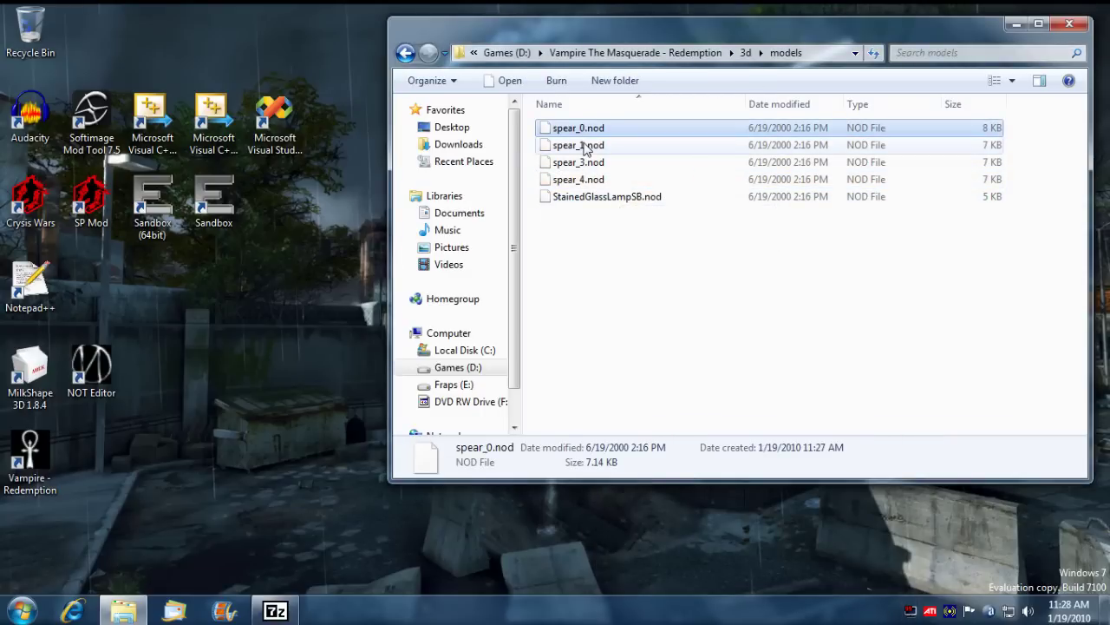
click(590, 145)
click(595, 162)
click(599, 180)
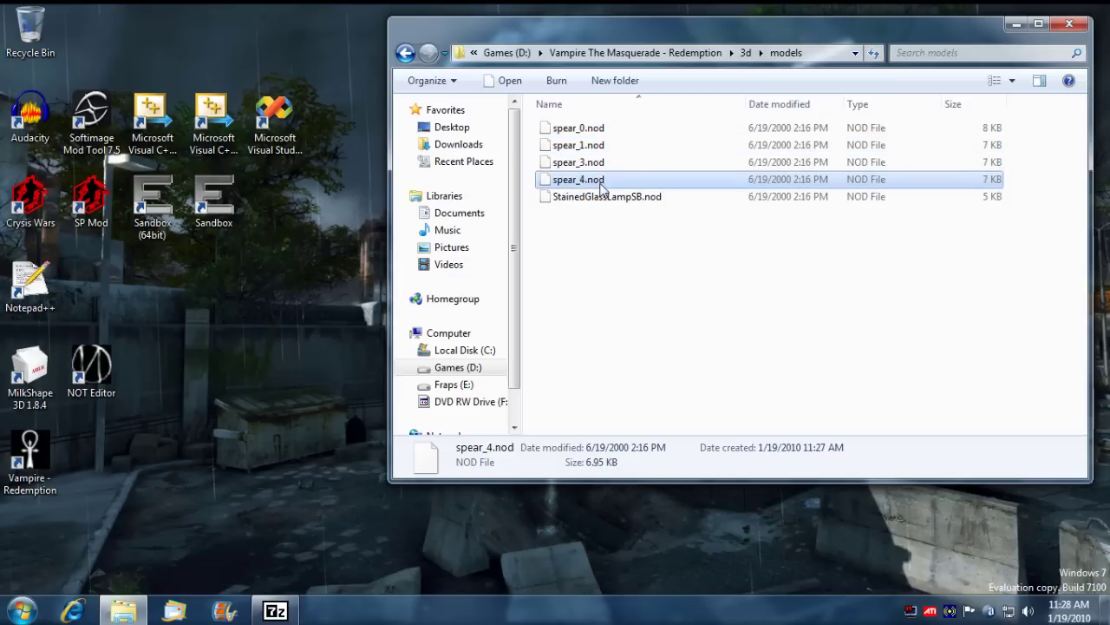
click(599, 130)
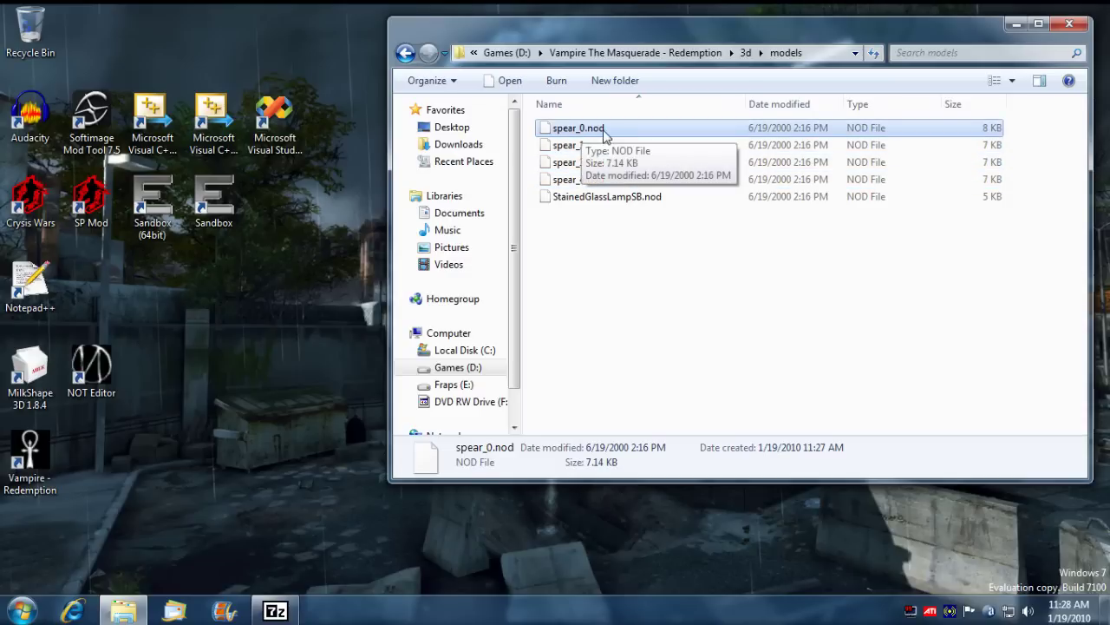
key(Down)
key(Down)
key(Down)
click(579, 127)
click(578, 145)
click(590, 163)
click(596, 180)
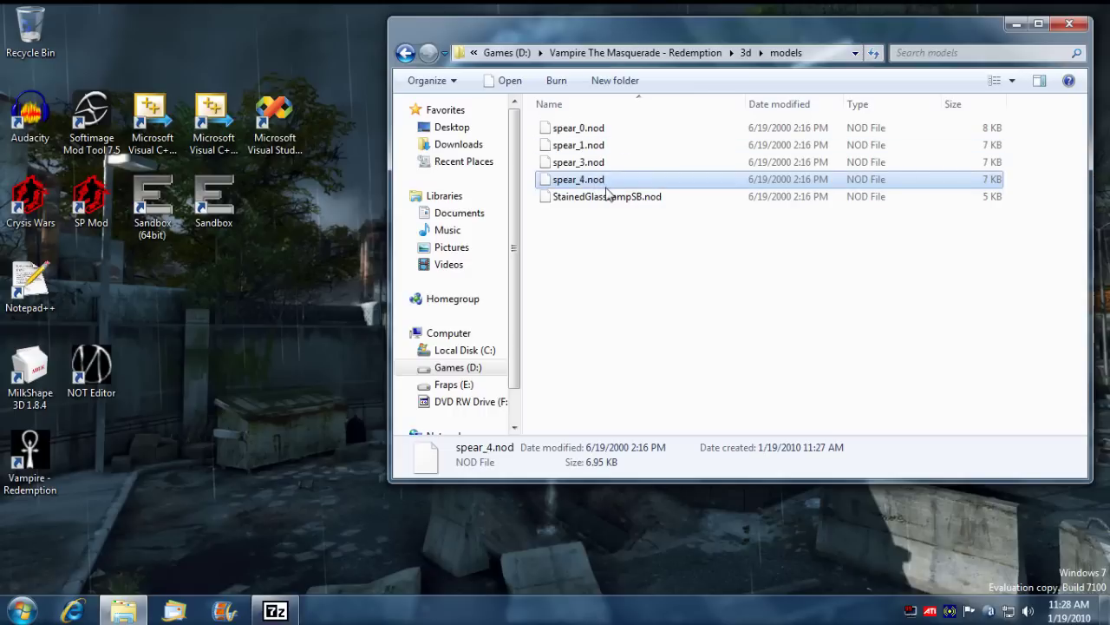
click(609, 198)
click(691, 258)
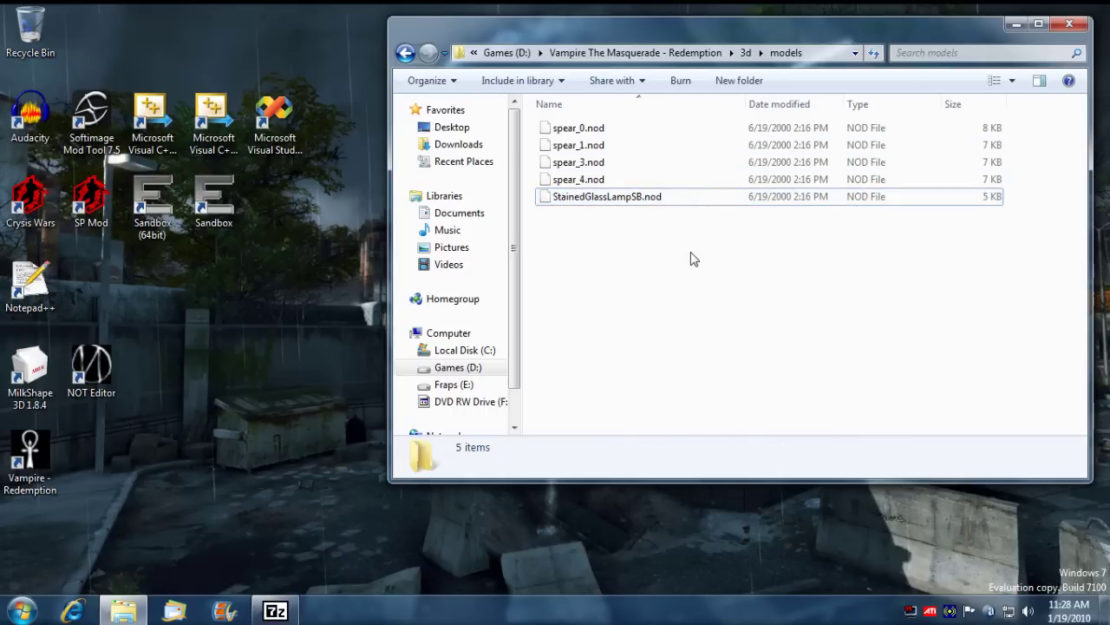
click(640, 198)
key(Home)
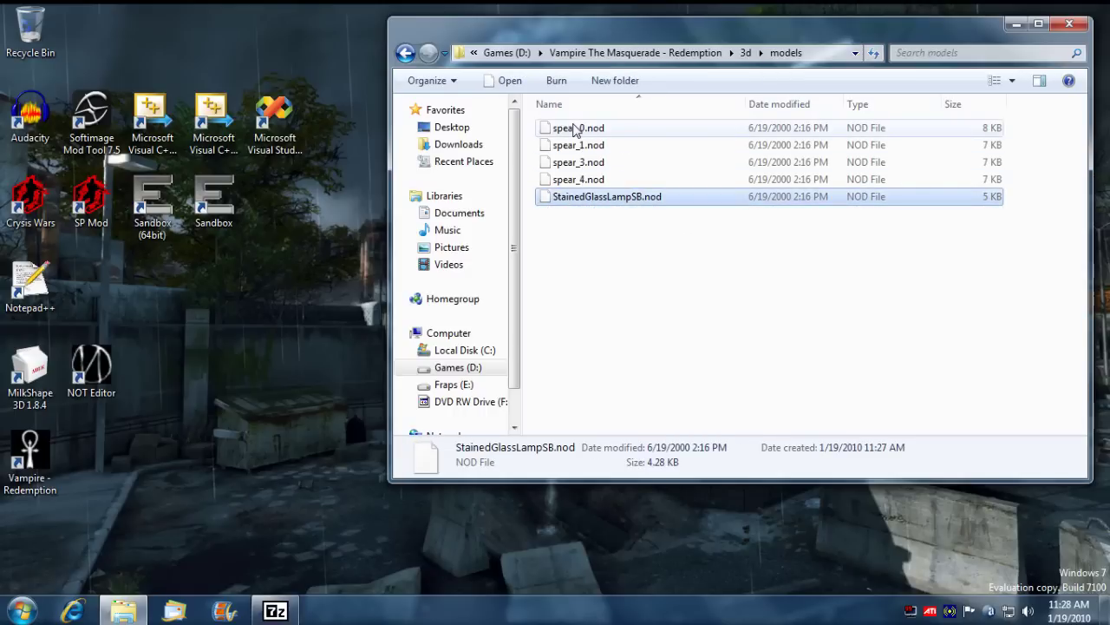
click(620, 196)
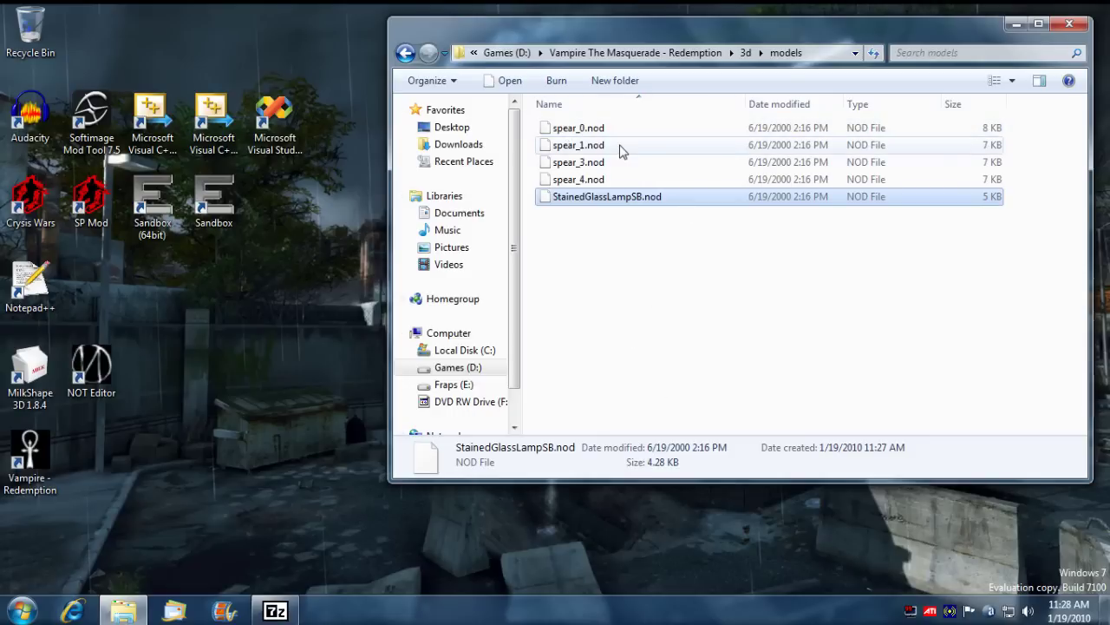
click(577, 130)
click(577, 130)
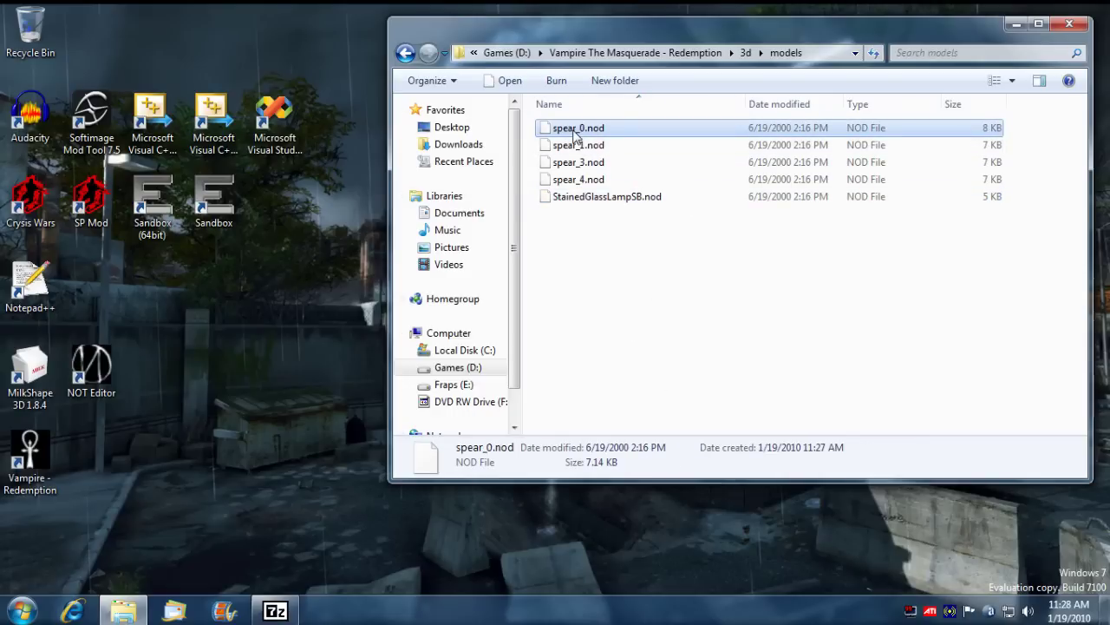
click(607, 162)
click(621, 180)
click(603, 145)
click(603, 162)
click(603, 179)
Rename spear_0.nod as javo_lamp_weap_0.nod, keeping its number suffix and extension.
click(599, 129)
click(580, 130)
key(Home)
key(shift+Right)
key(shift+Right)
key(shift+Right)
key(shift+Right)
key(shift+Right)
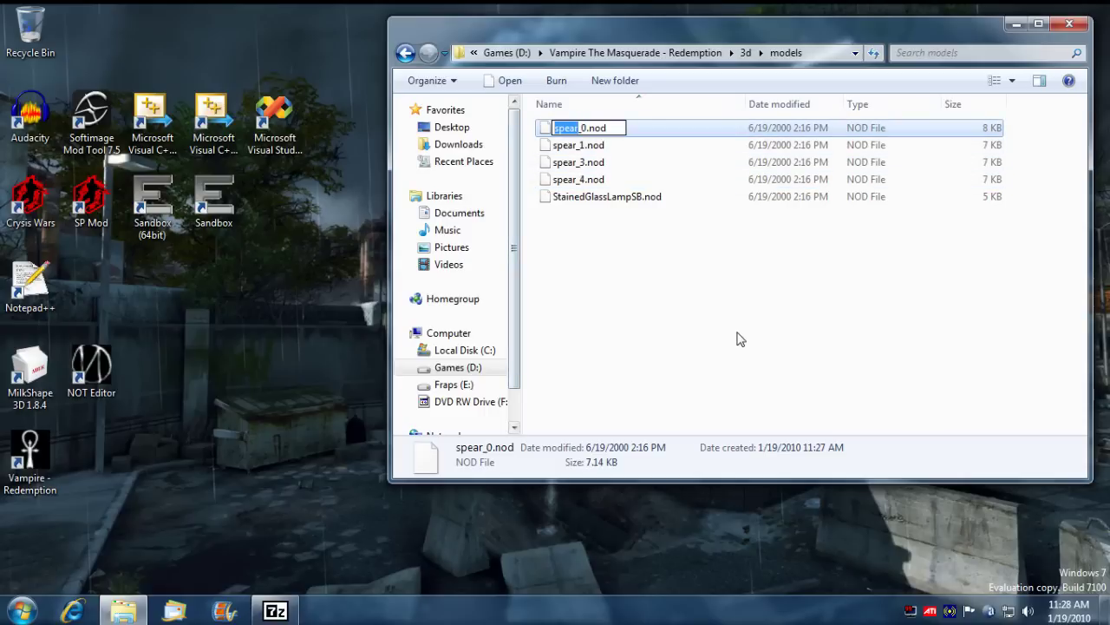
text(javo)
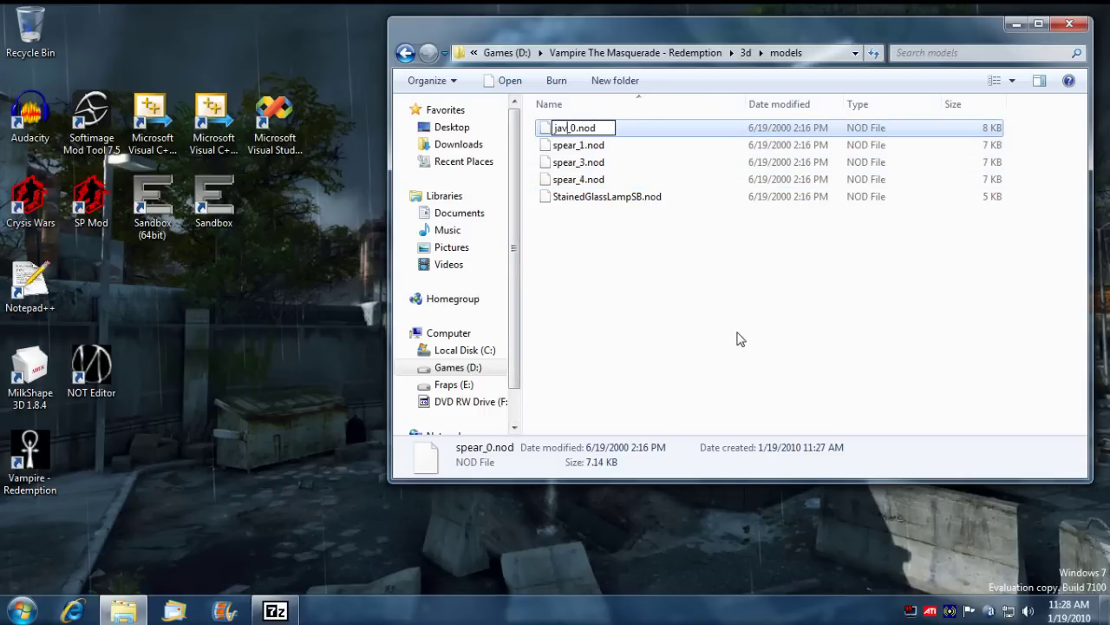
text(_lamp_w)
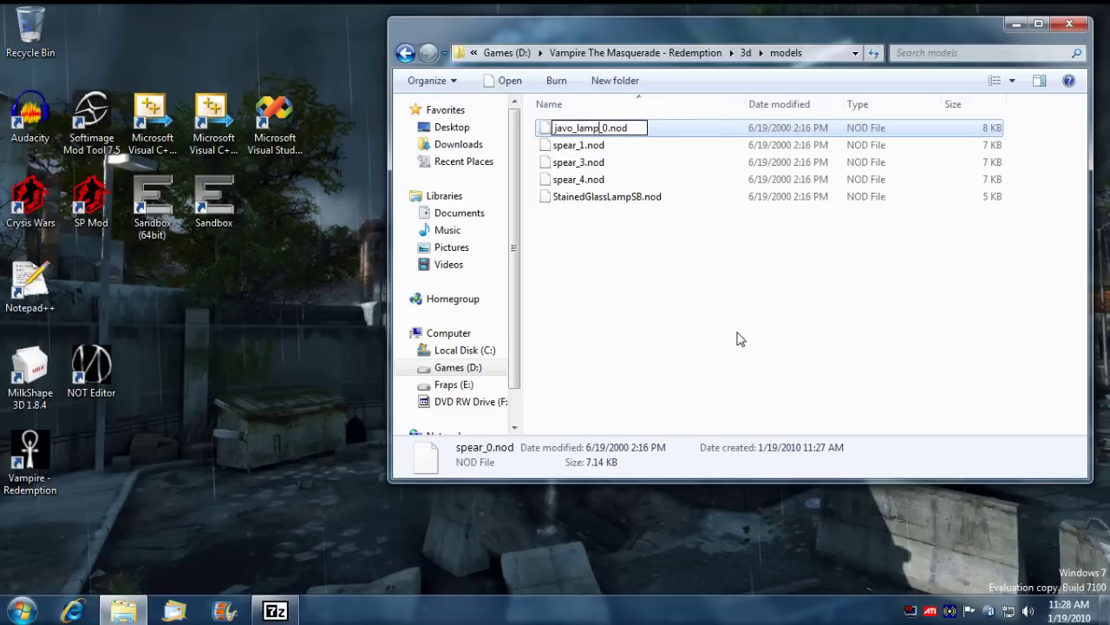
text(eap_)
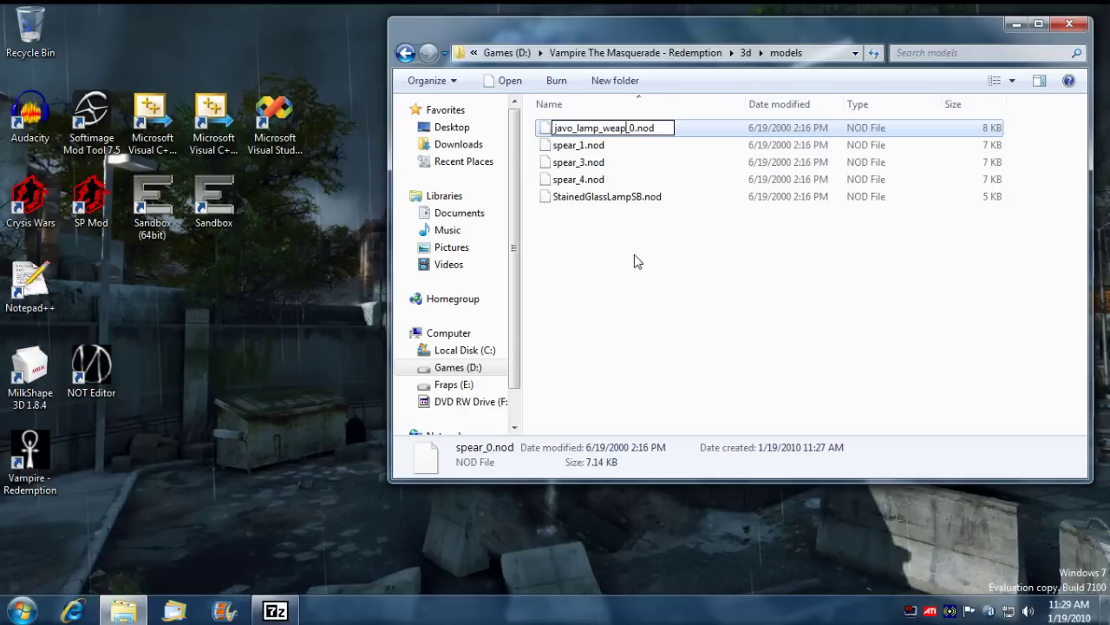
Copy the prefix javo_lamp_weap from the first model's new file name for reuse.
key(shift+Left)
key(shift+Left)
key(shift+Left)
key(shift+Left)
key(shift+Left)
key(shift+Left)
key(shift+Left)
key(shift+Left)
key(shift+Left)
key(shift+Left)
key(shift+Left)
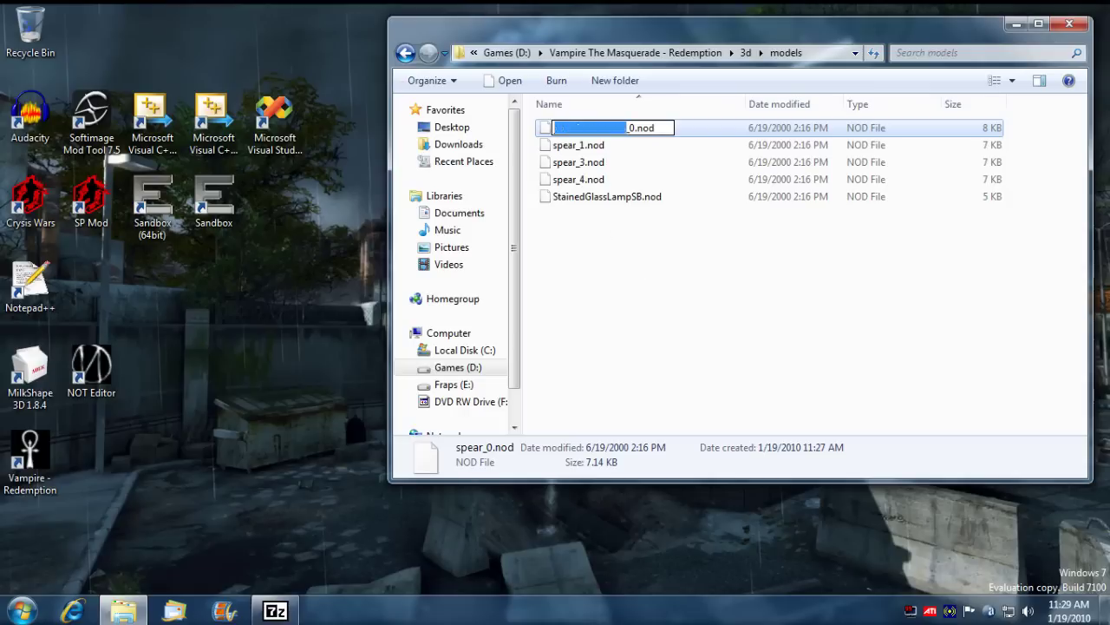
right_click(615, 130)
click(638, 180)
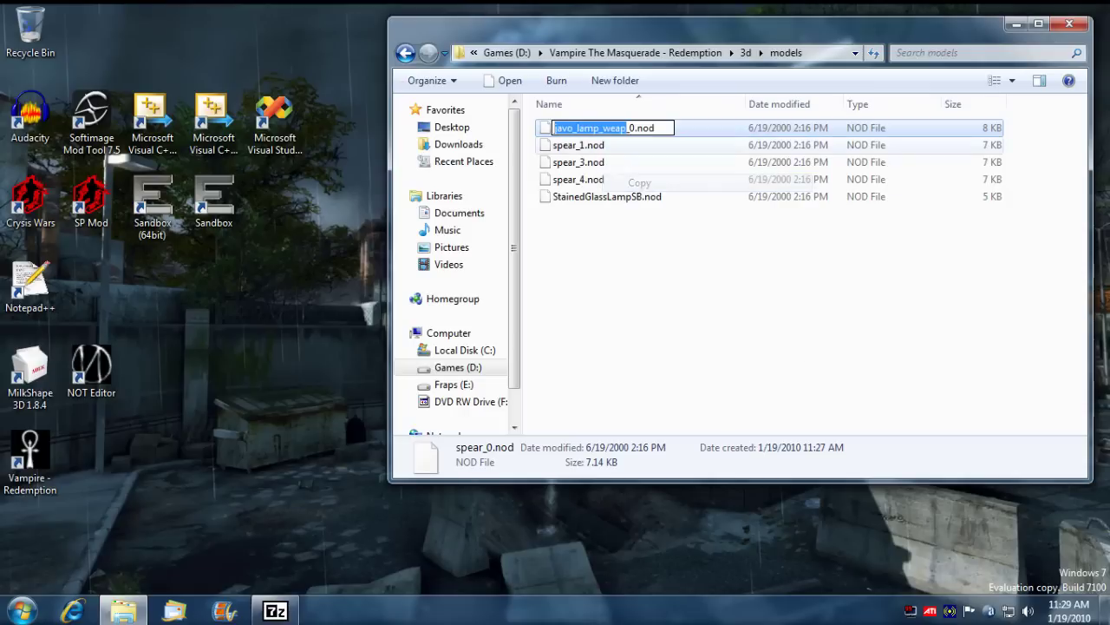
Rename spear_1.nod as javo_lamp_weap_1.nod by replacing only the word spear with the copied prefix.
click(581, 146)
click(581, 146)
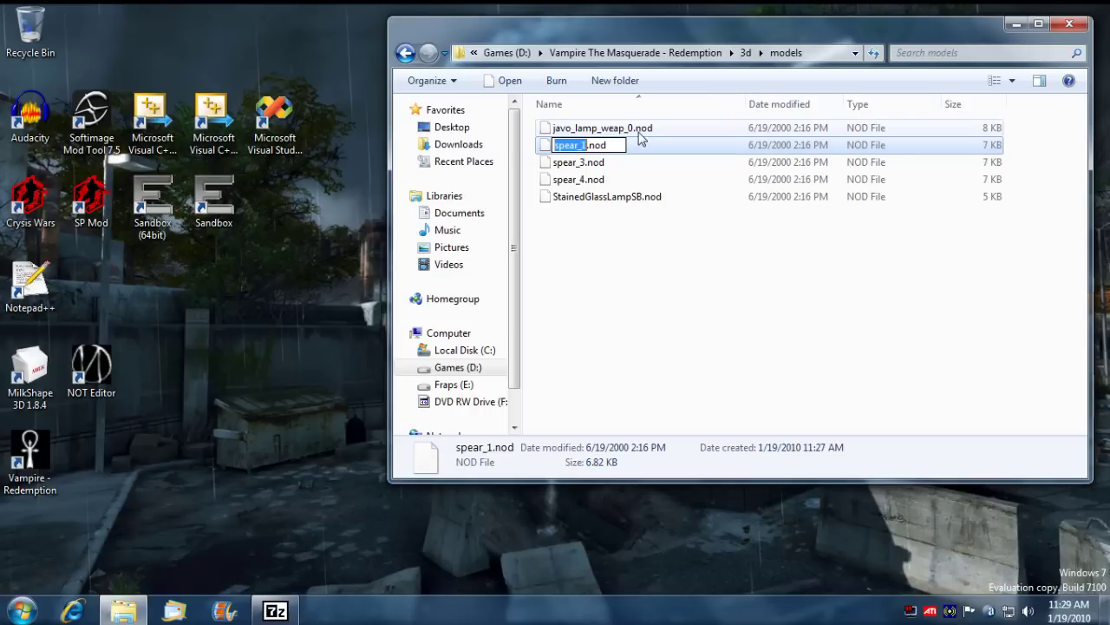
key(Home)
key(shift+Right)
key(shift+Right)
key(shift+Right)
key(shift+Right)
key(shift+Right)
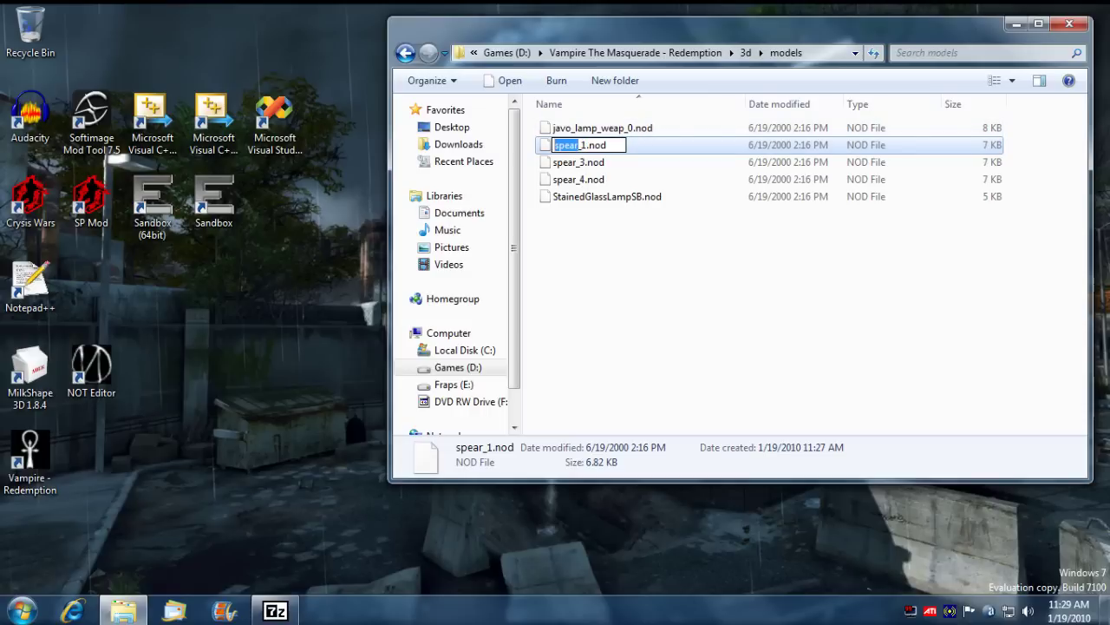
right_click(567, 144)
click(619, 218)
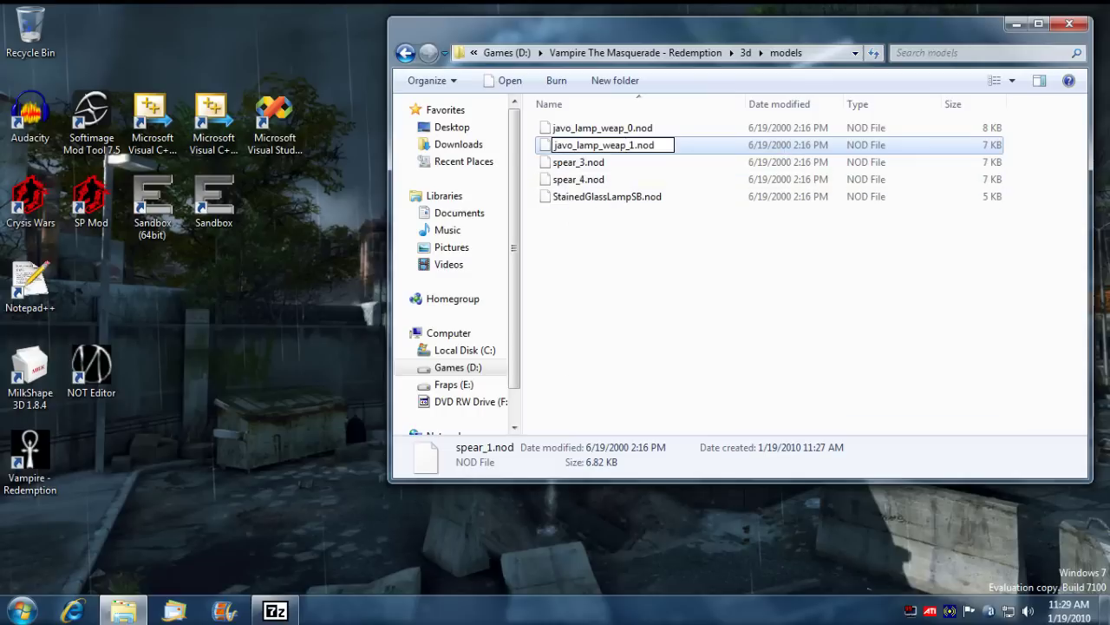
Rename spear_3.nod as javo_lamp_weap_3.nod with the copied prefix.
click(580, 166)
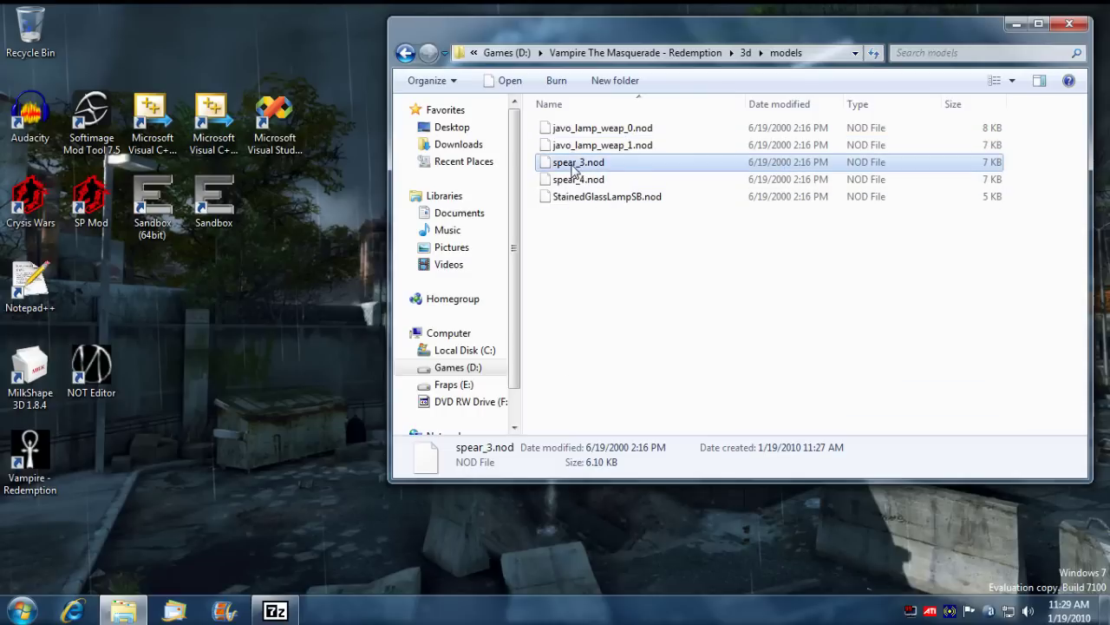
click(572, 167)
right_click(569, 167)
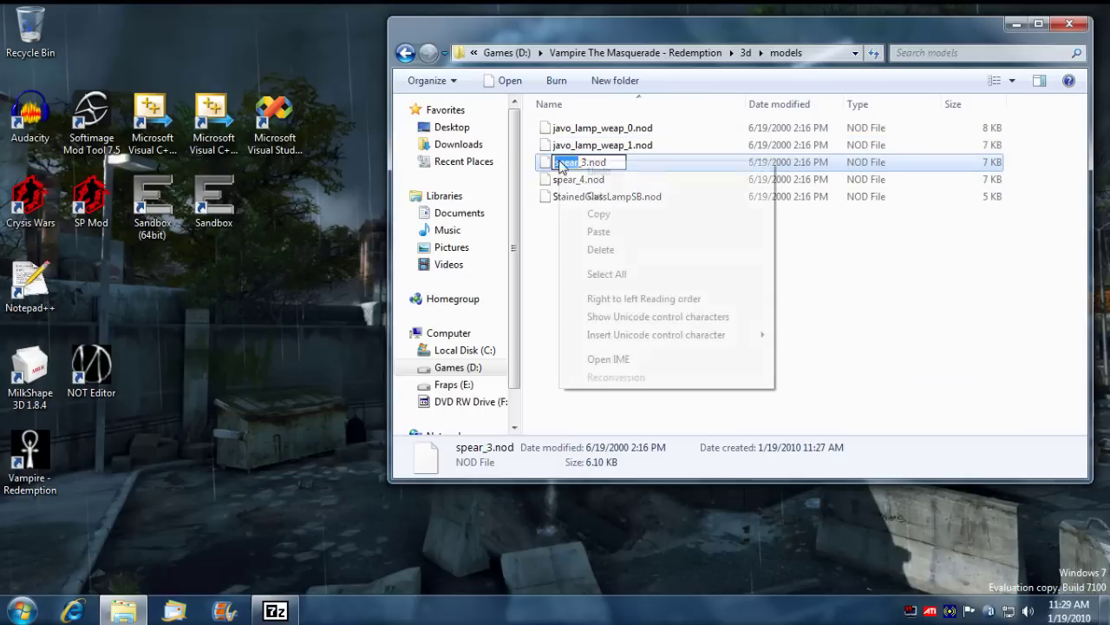
click(595, 228)
Rename spear_4.nod as javo_lamp_weap_4.nod with the copied prefix and confirm the name.
click(565, 184)
click(565, 184)
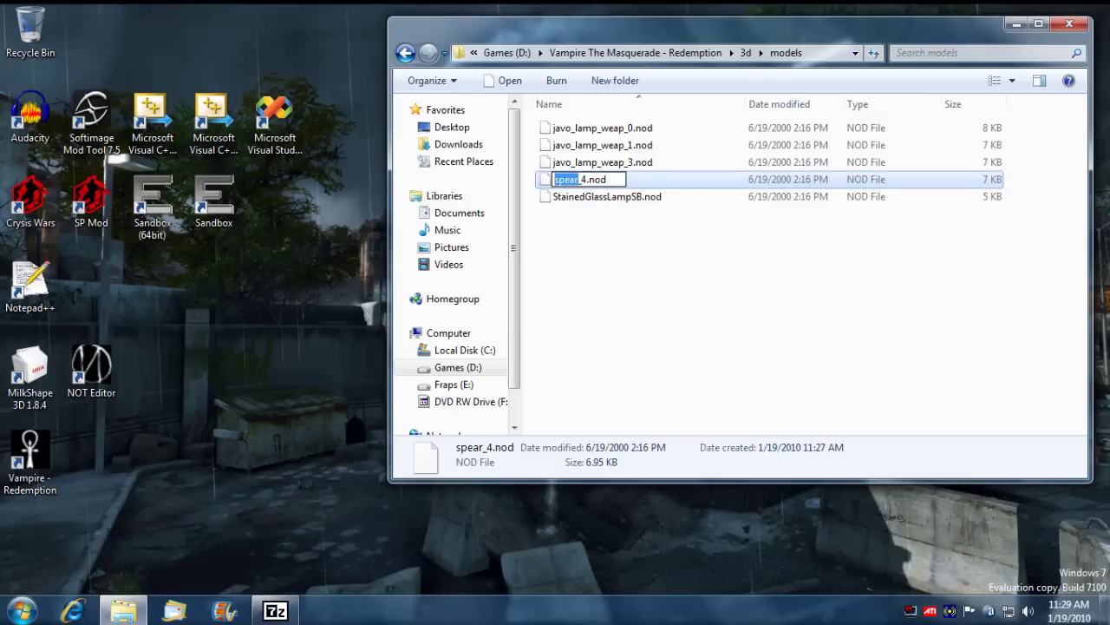
right_click(566, 180)
click(595, 249)
click(674, 273)
click(605, 246)
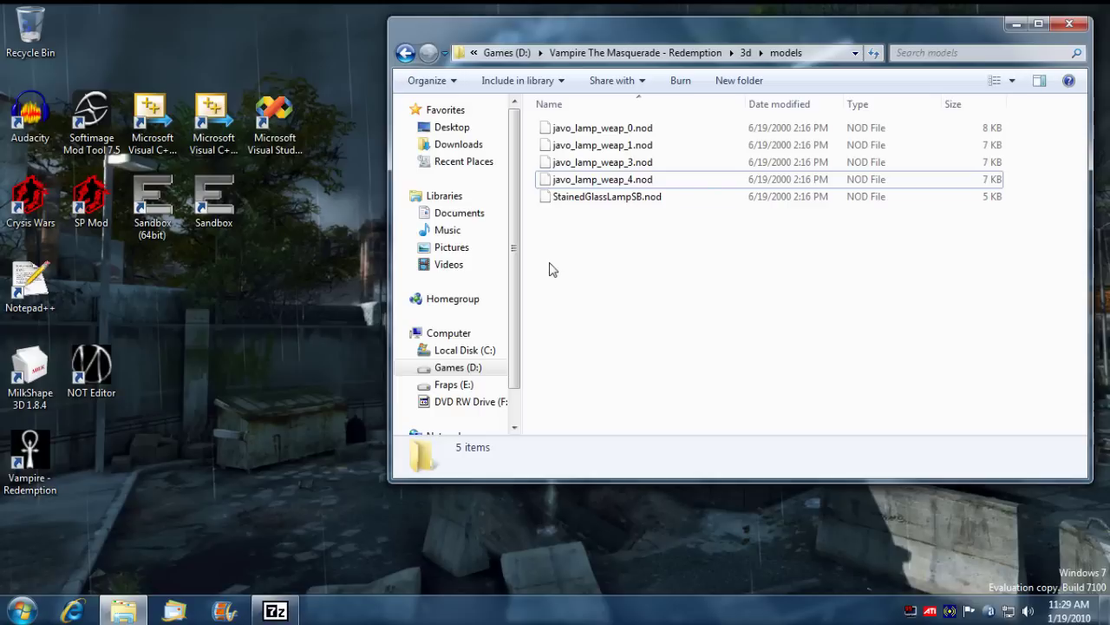
click(37, 368)
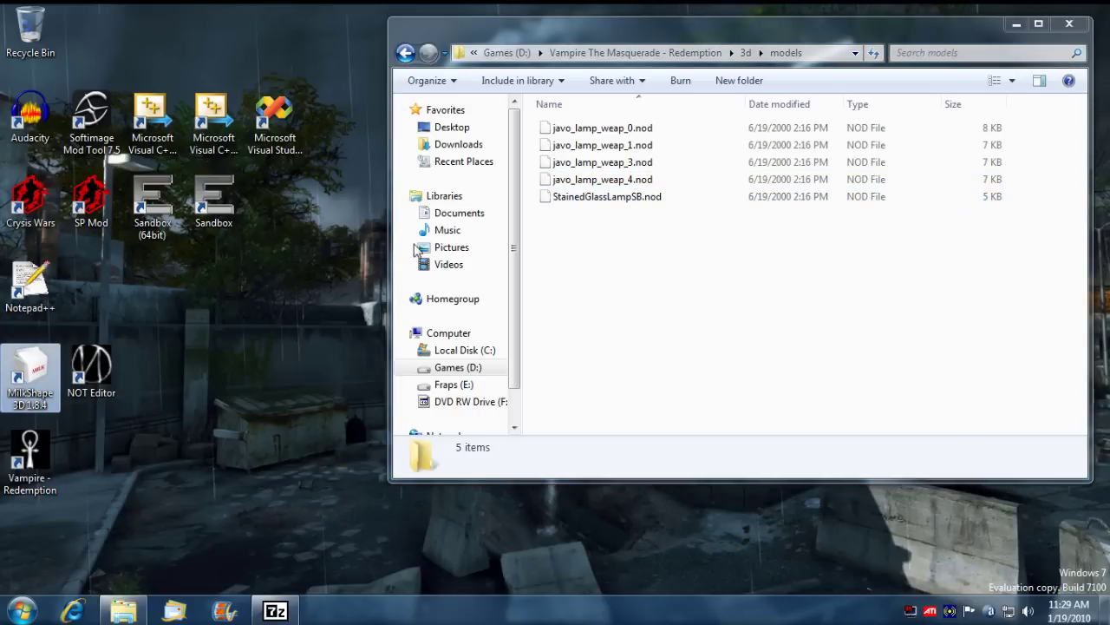
click(617, 199)
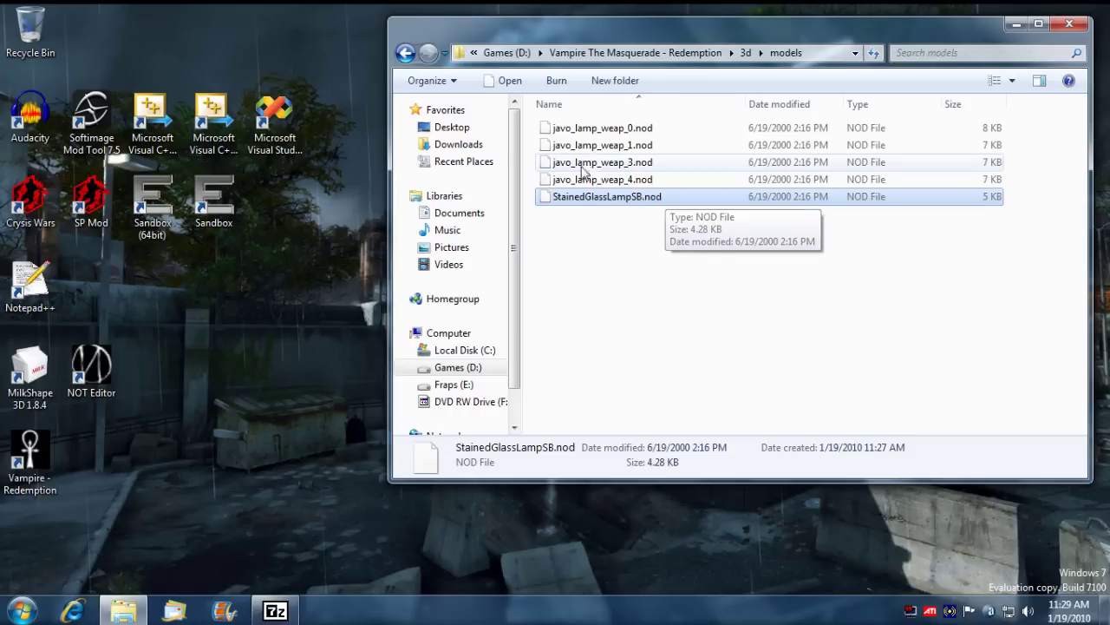
click(637, 145)
click(639, 163)
click(637, 180)
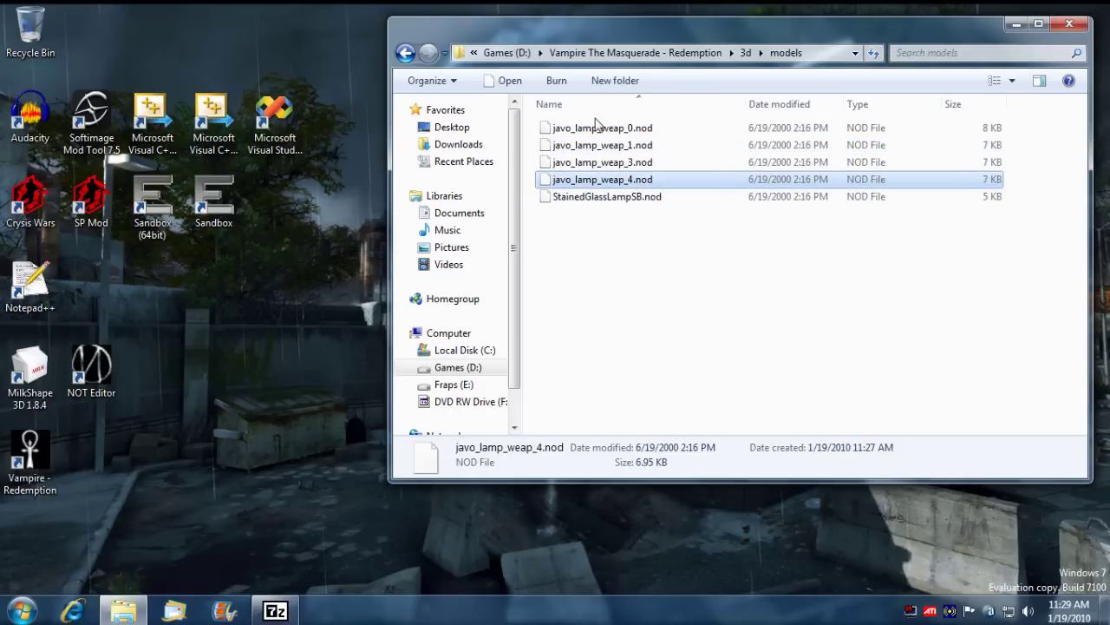
click(667, 275)
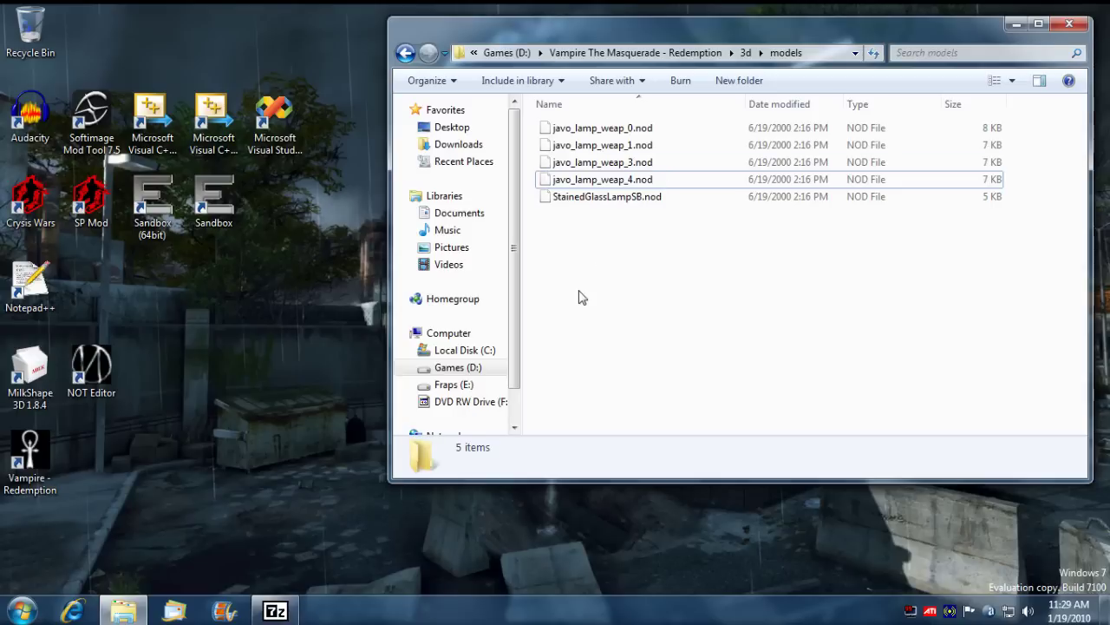
click(32, 380)
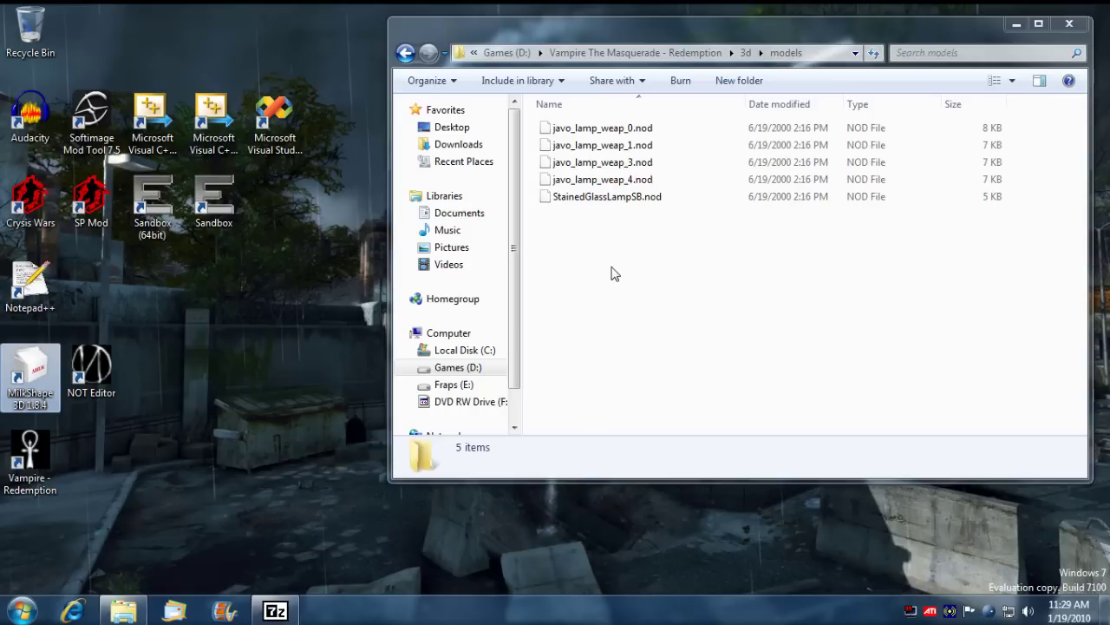
Start MilkShape 3D and import StainedGlassLampSB.nod from the models folder with the Vampire: the Masquerade NOD importer.
click(1016, 26)
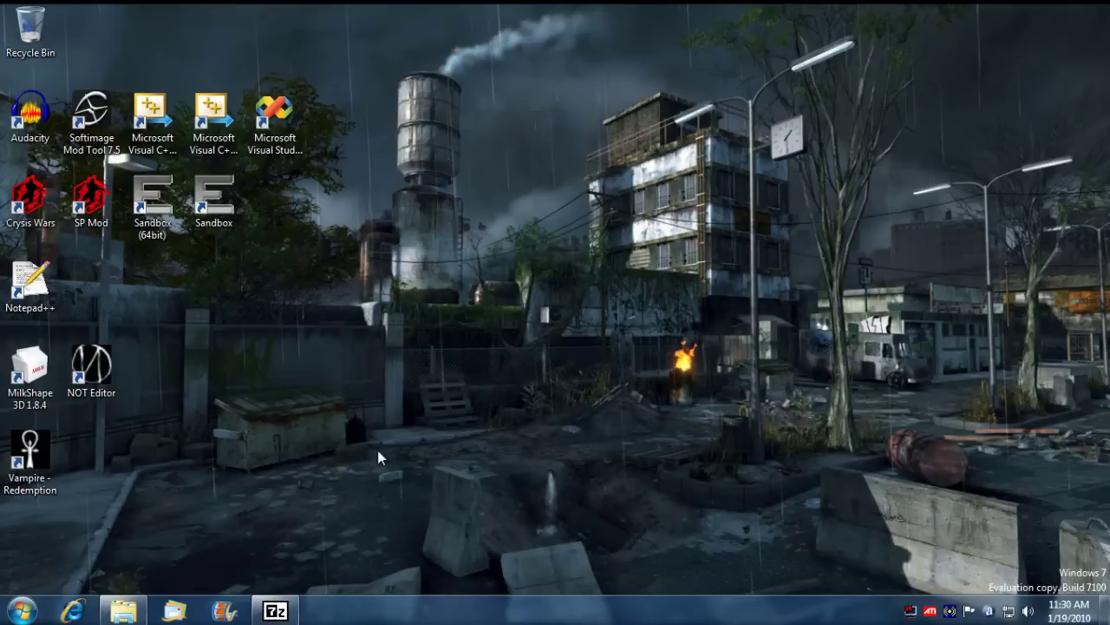
double_click(22, 376)
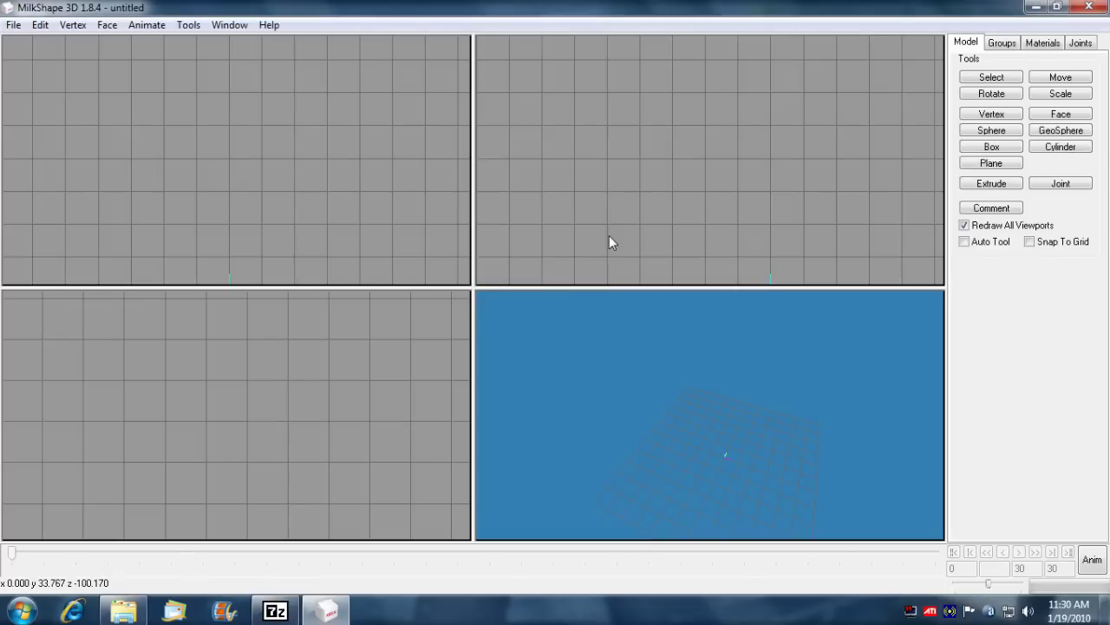
click(13, 26)
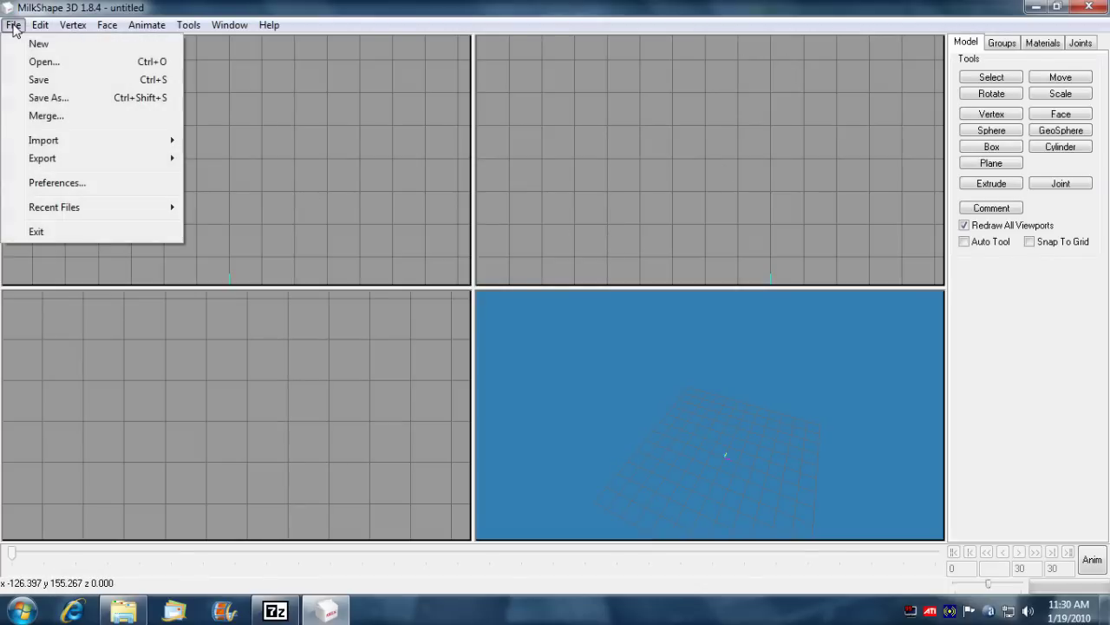
mouse_move(26, 142)
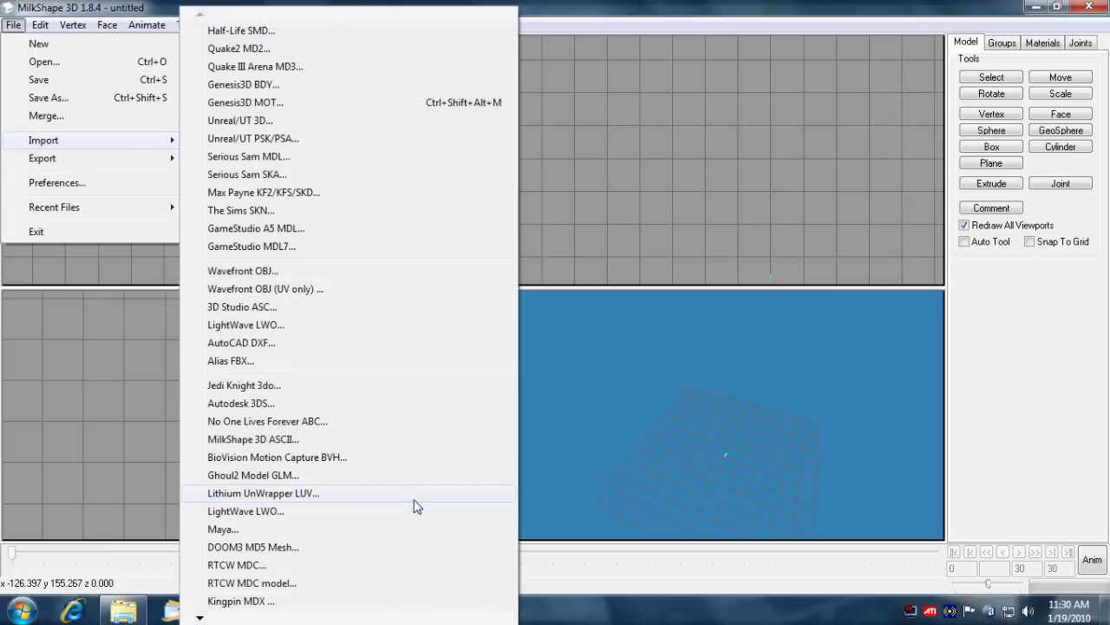
mouse_move(277, 617)
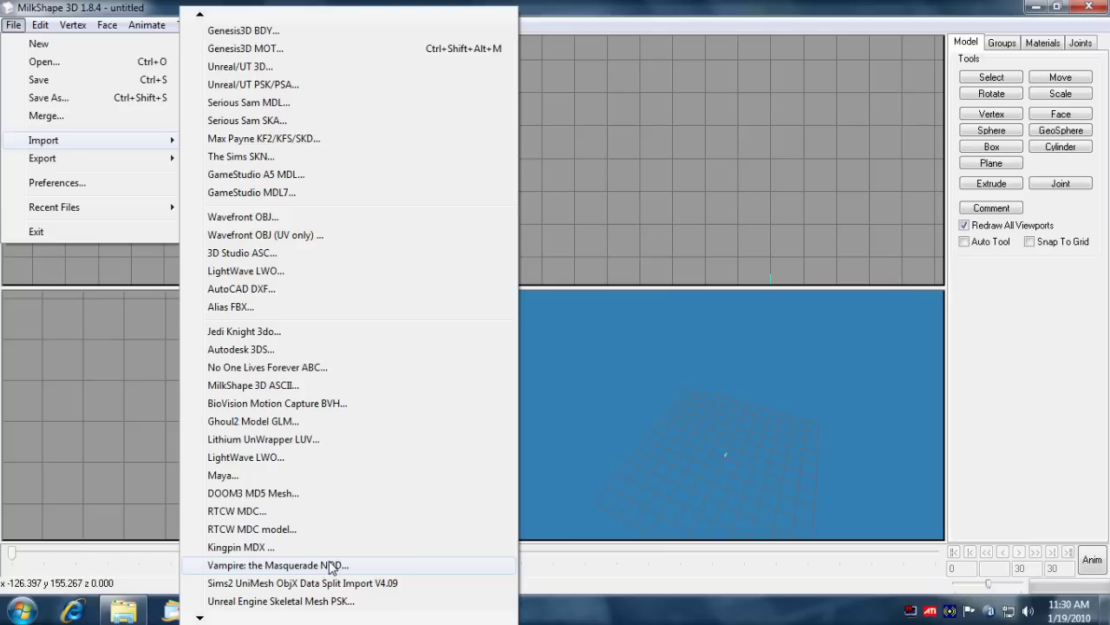
click(331, 566)
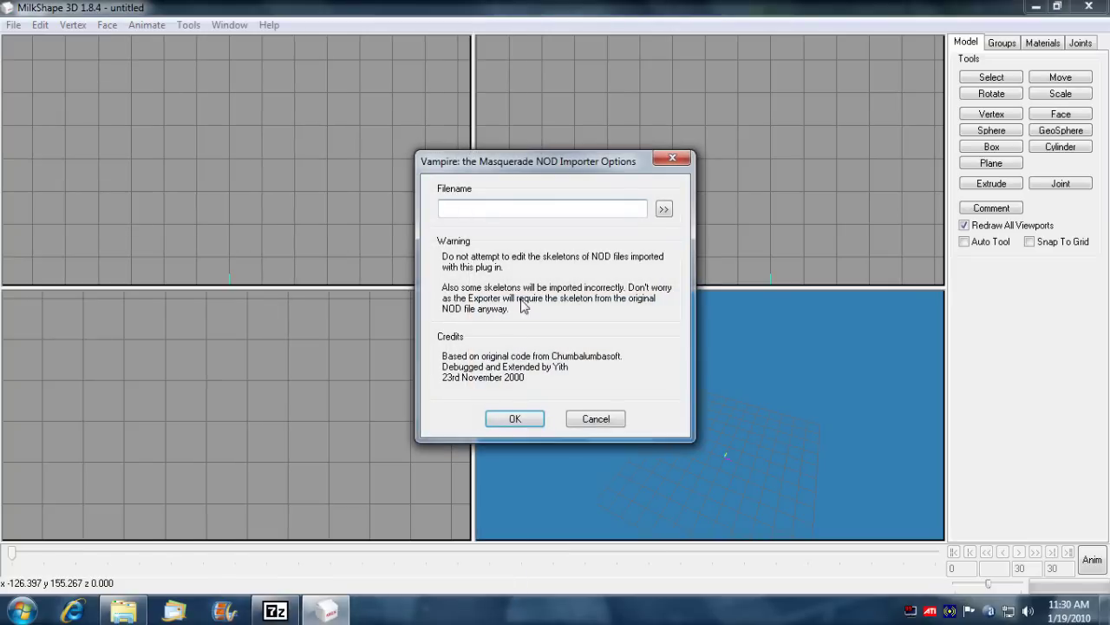
click(664, 210)
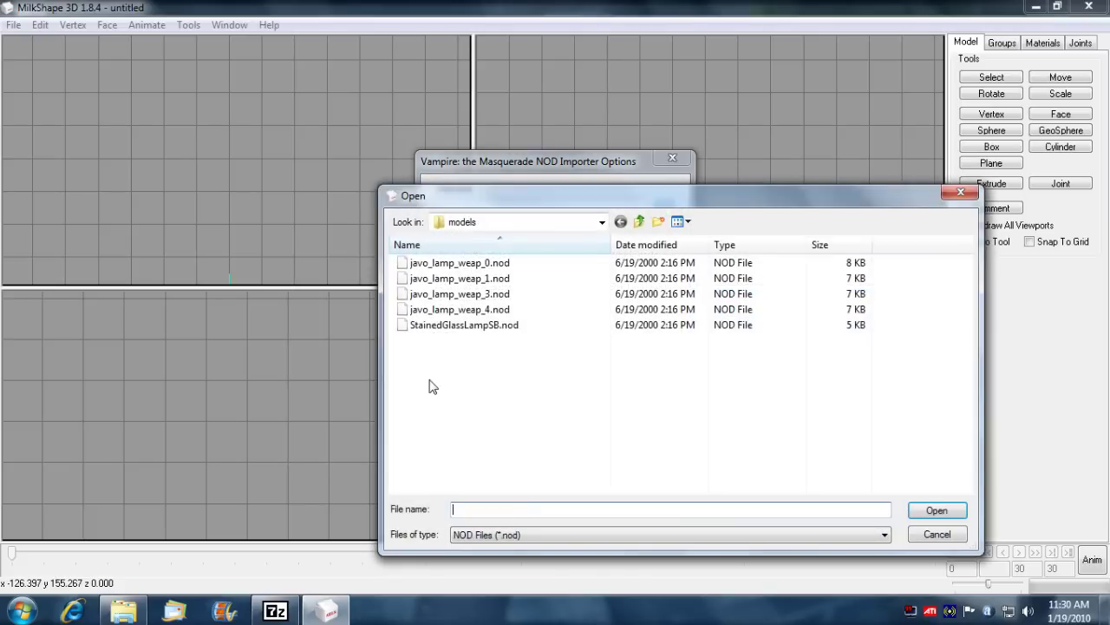
double_click(473, 326)
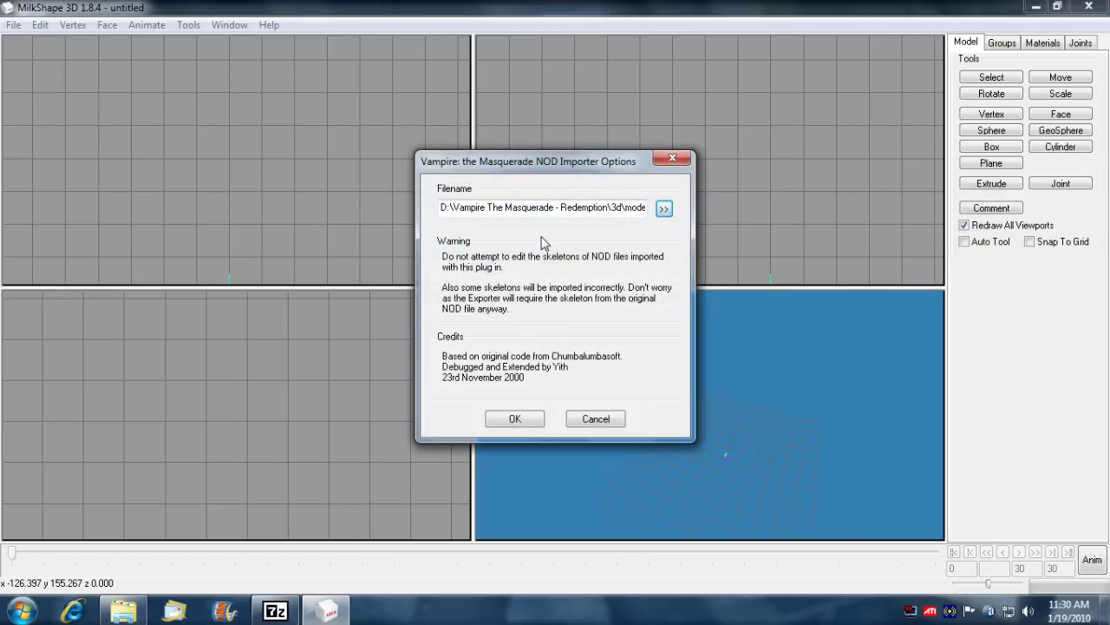
click(516, 418)
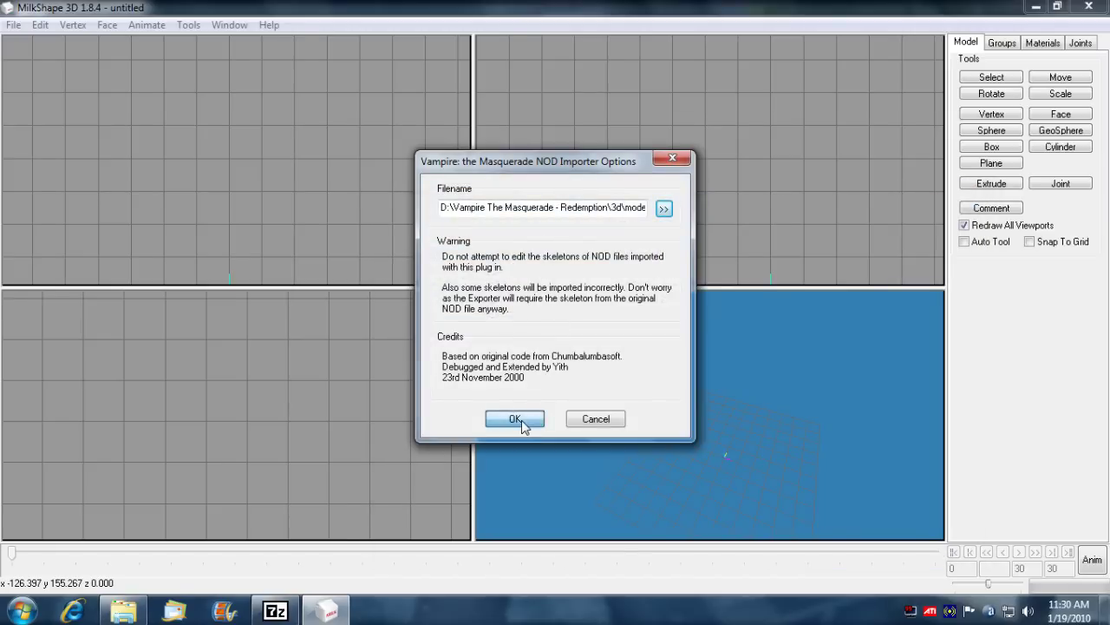
drag(521, 420, 667, 424)
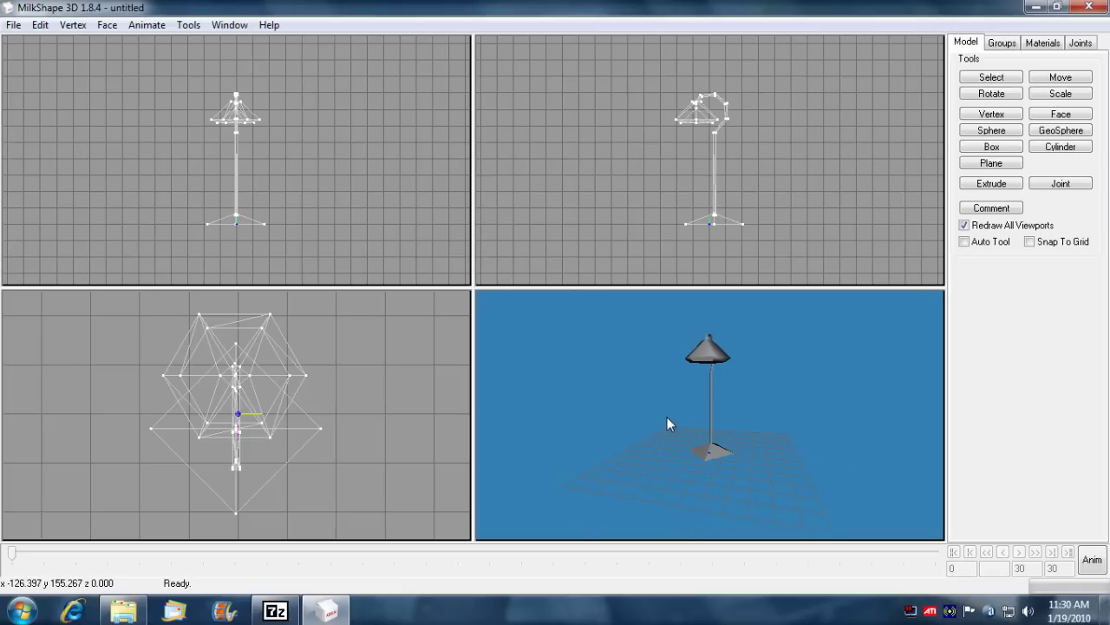
drag(668, 423, 747, 446)
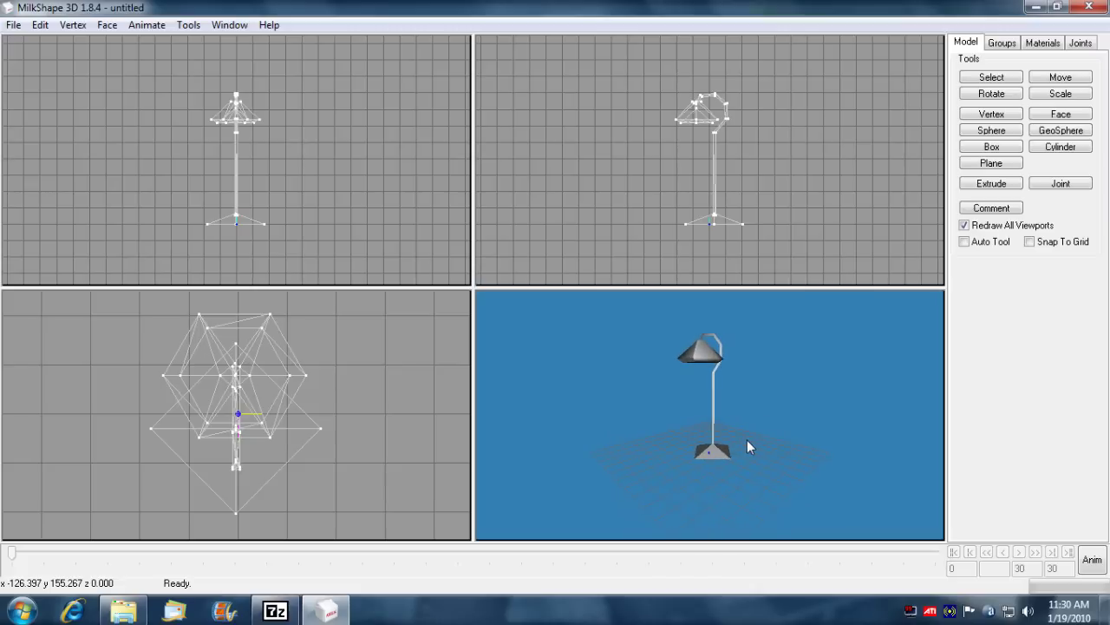
Delete the joint Bone01 from the imported lamp and check the lamp's base in the side view.
click(1080, 43)
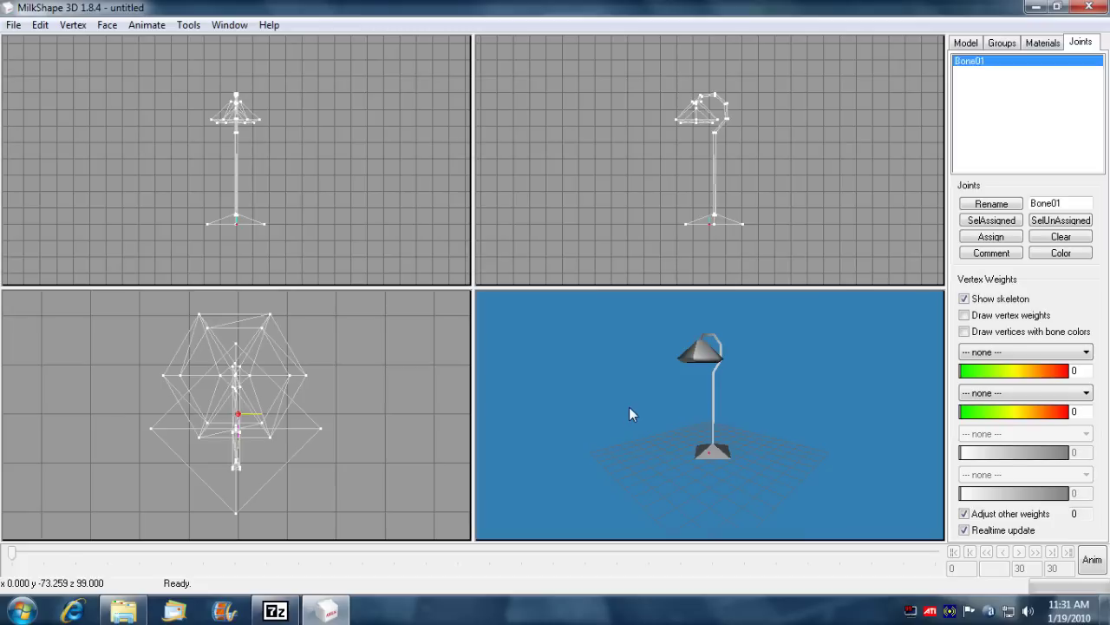
key(Delete)
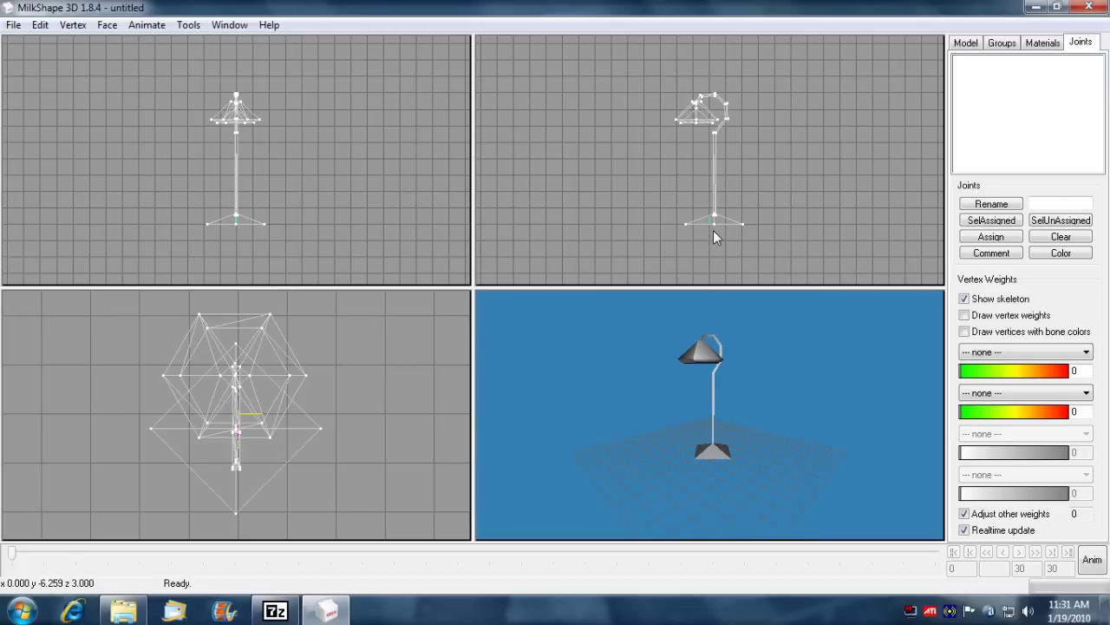
scroll(713, 230, up, 3)
scroll(723, 150, up, 2)
right_drag(723, 150, 721, 30)
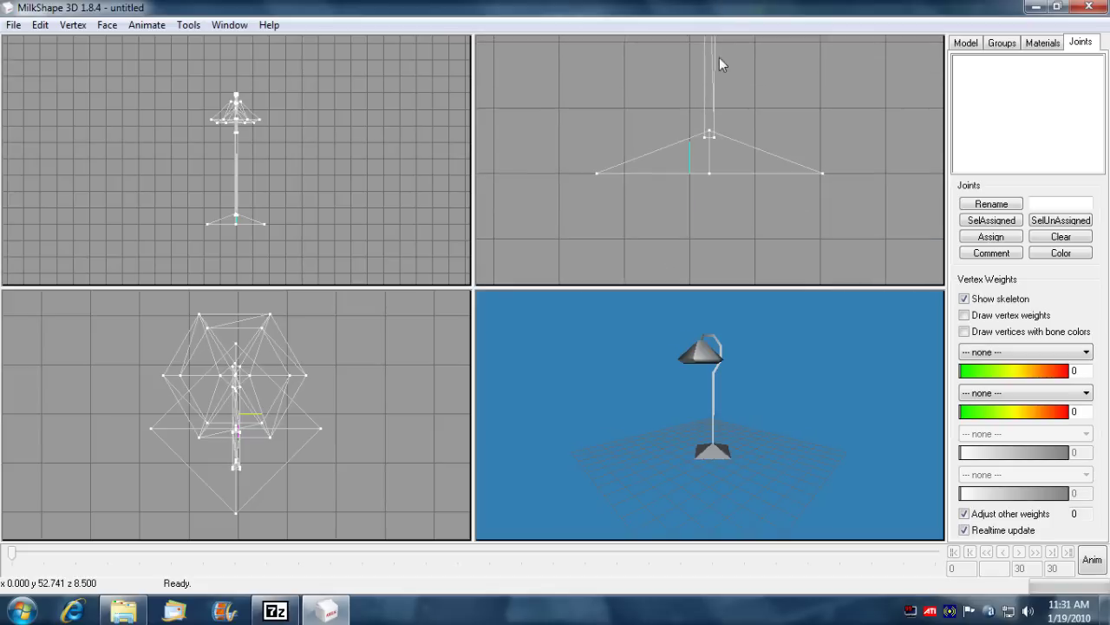
scroll(726, 177, down, 2)
scroll(725, 178, down, 1)
right_drag(719, 171, 719, 218)
scroll(720, 184, down, 1)
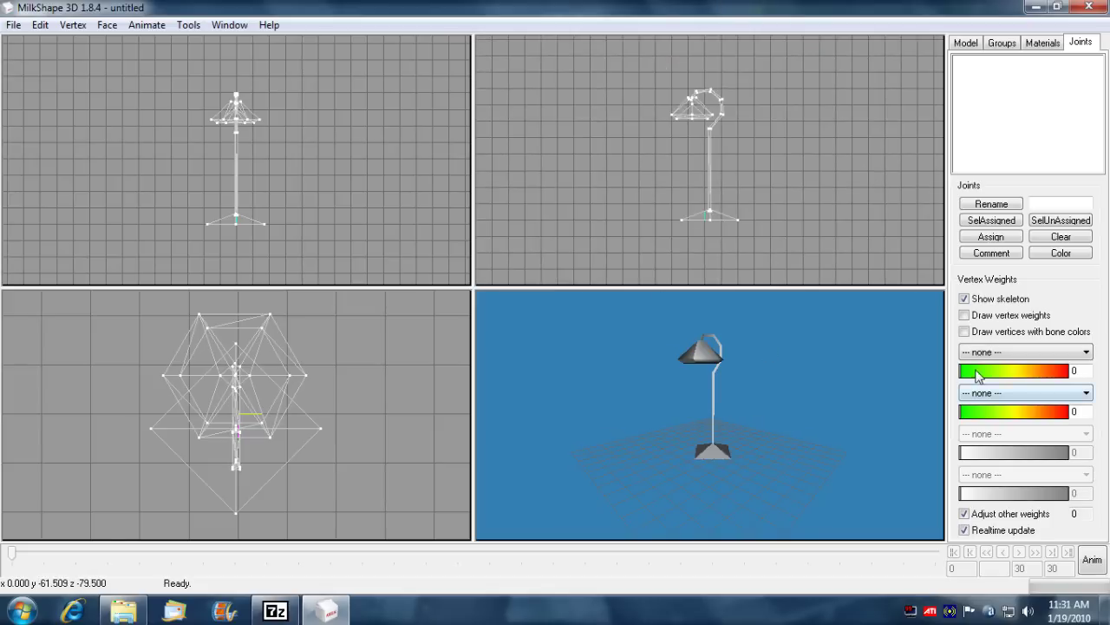
Save the jointless lamp model as lamp.ms3d in the Documents library.
click(13, 24)
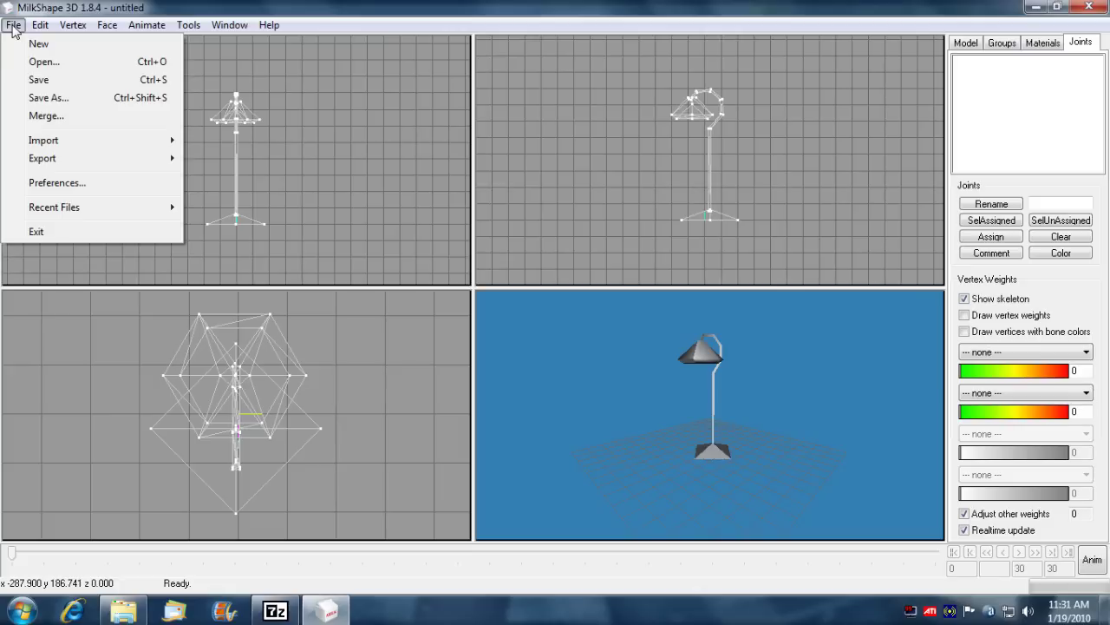
click(39, 79)
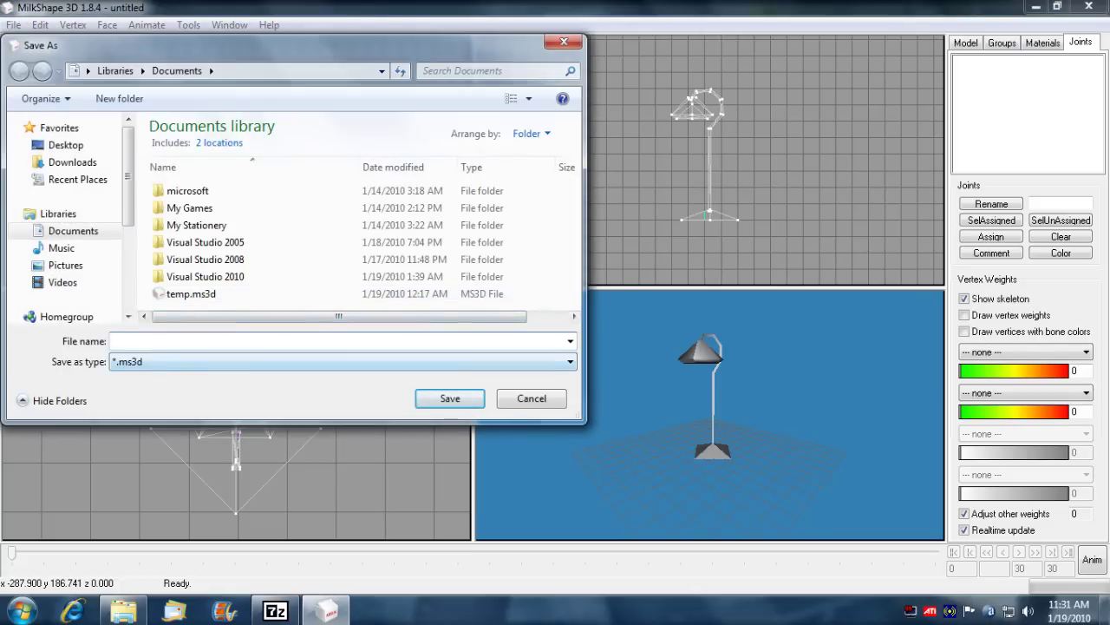
text(lamp)
click(452, 402)
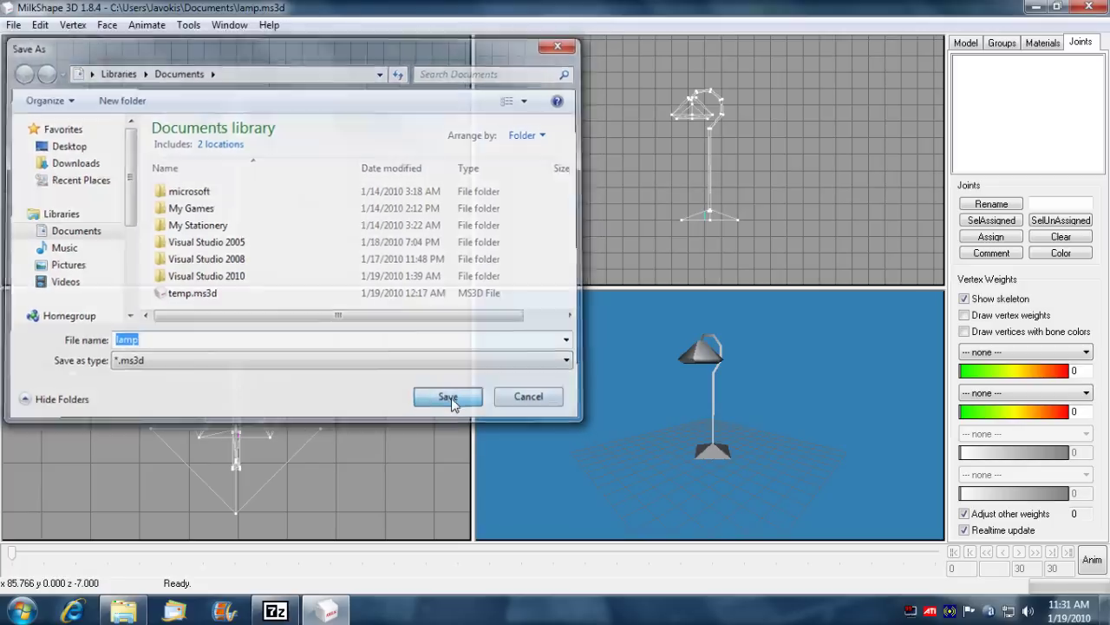
Start a new empty scene and import javo_lamp_weap_0.nod with the Vampire: the Masquerade NOD importer.
click(14, 25)
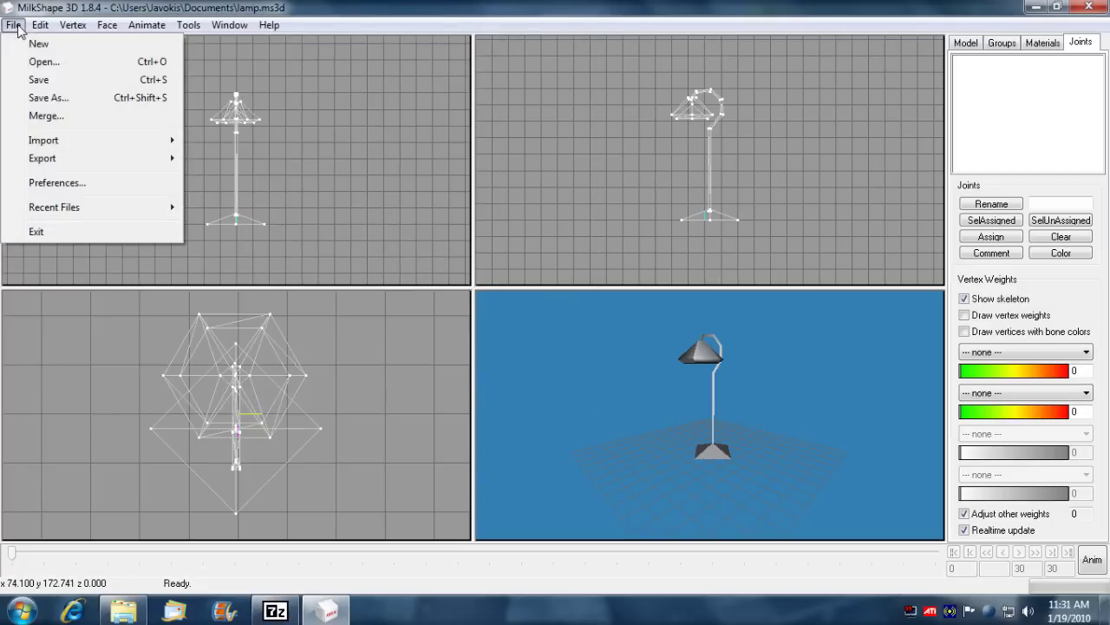
click(39, 45)
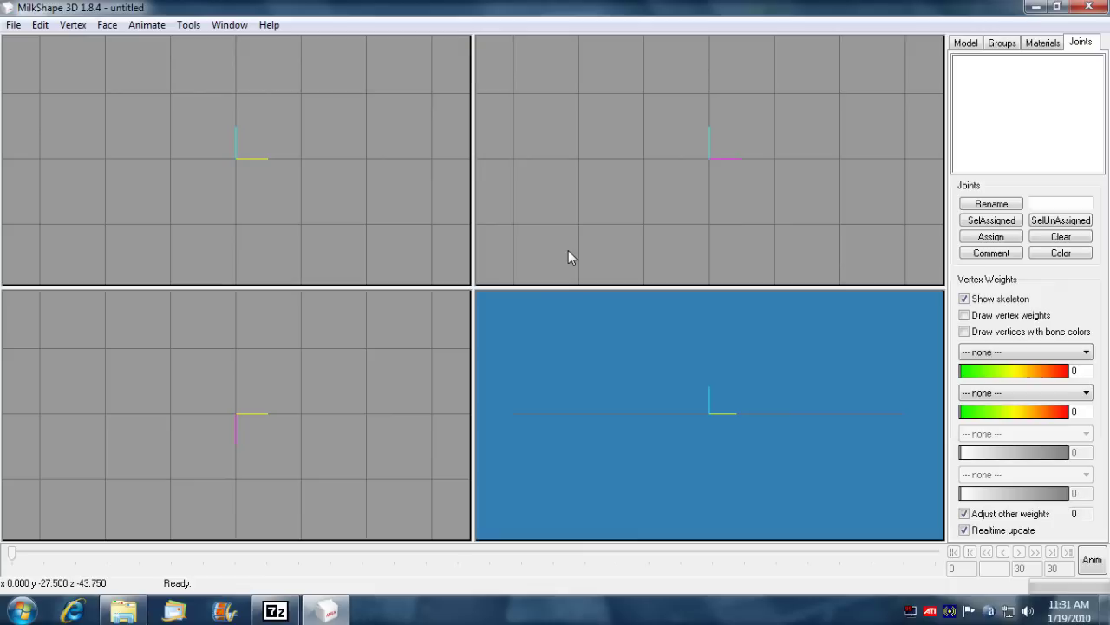
click(14, 24)
mouse_move(63, 144)
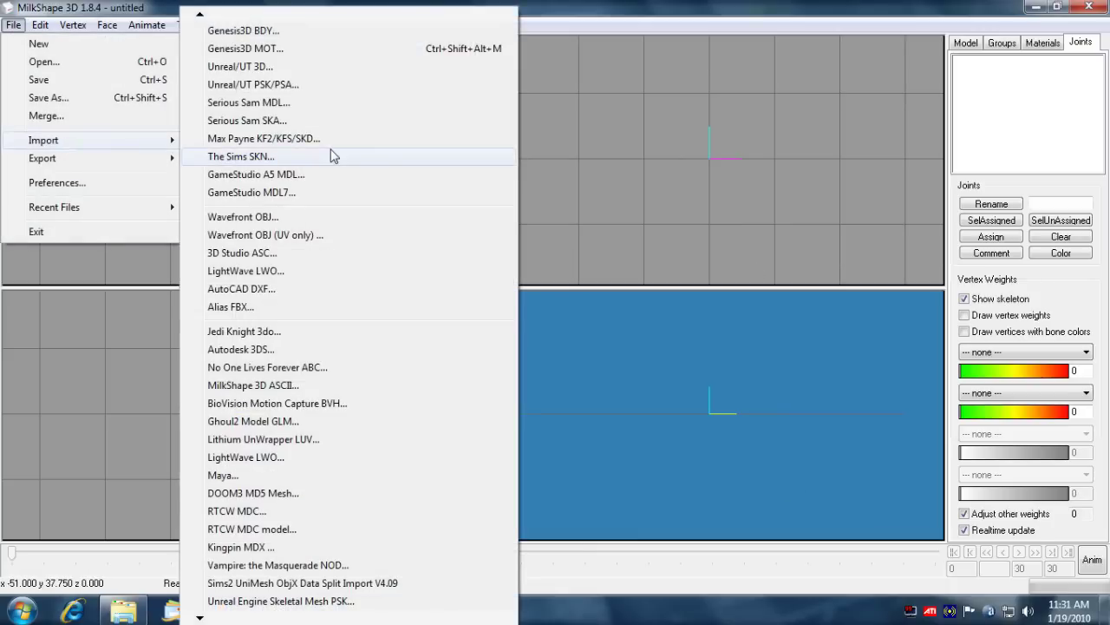
click(334, 567)
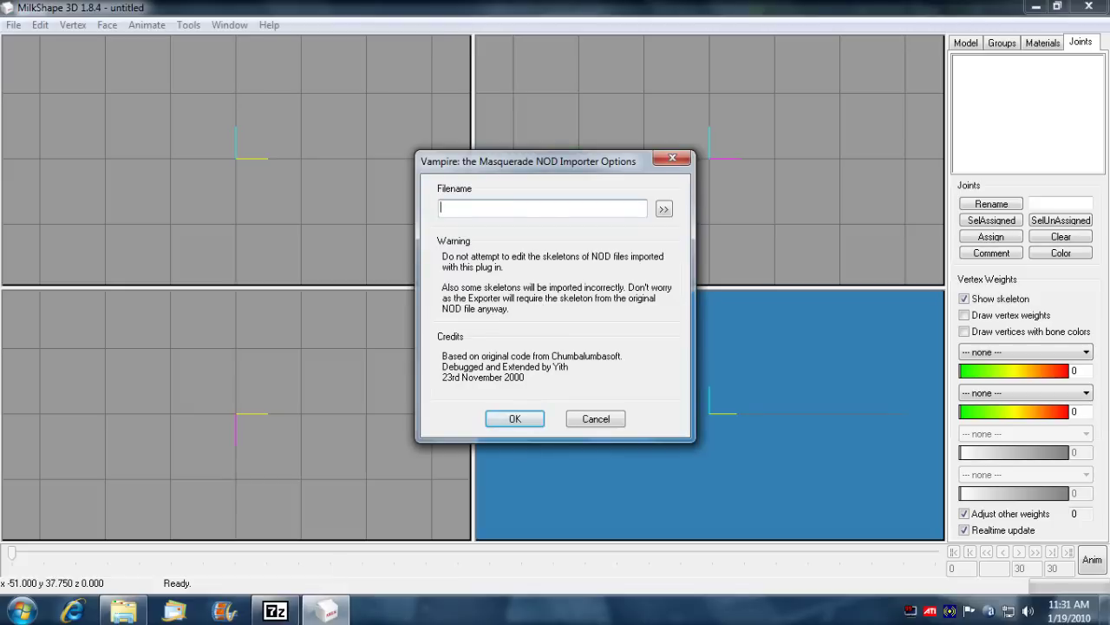
click(663, 210)
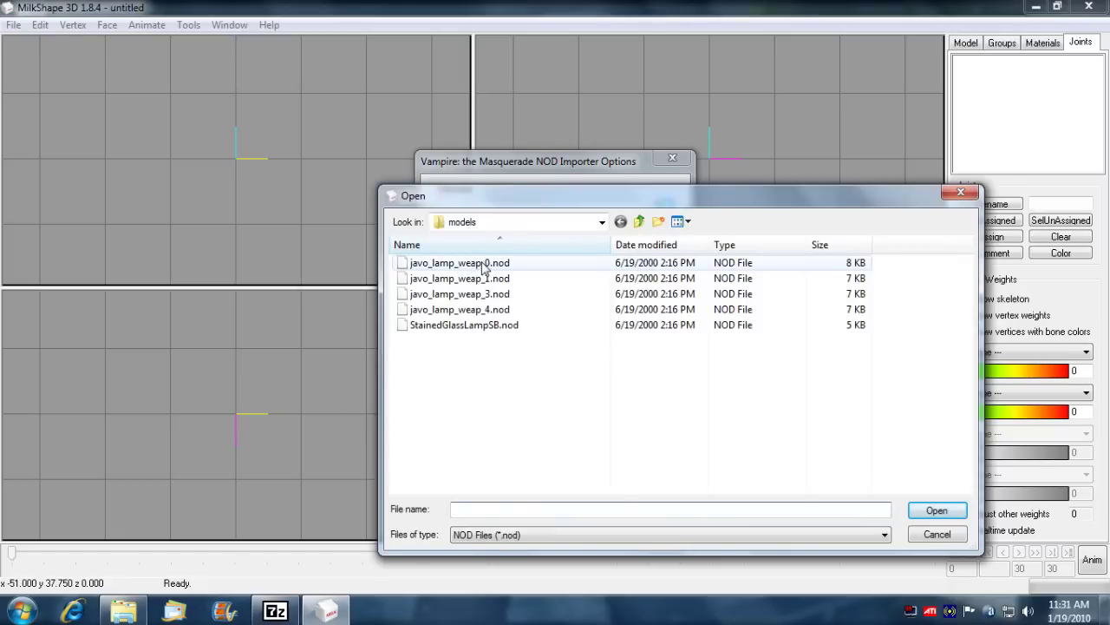
double_click(469, 264)
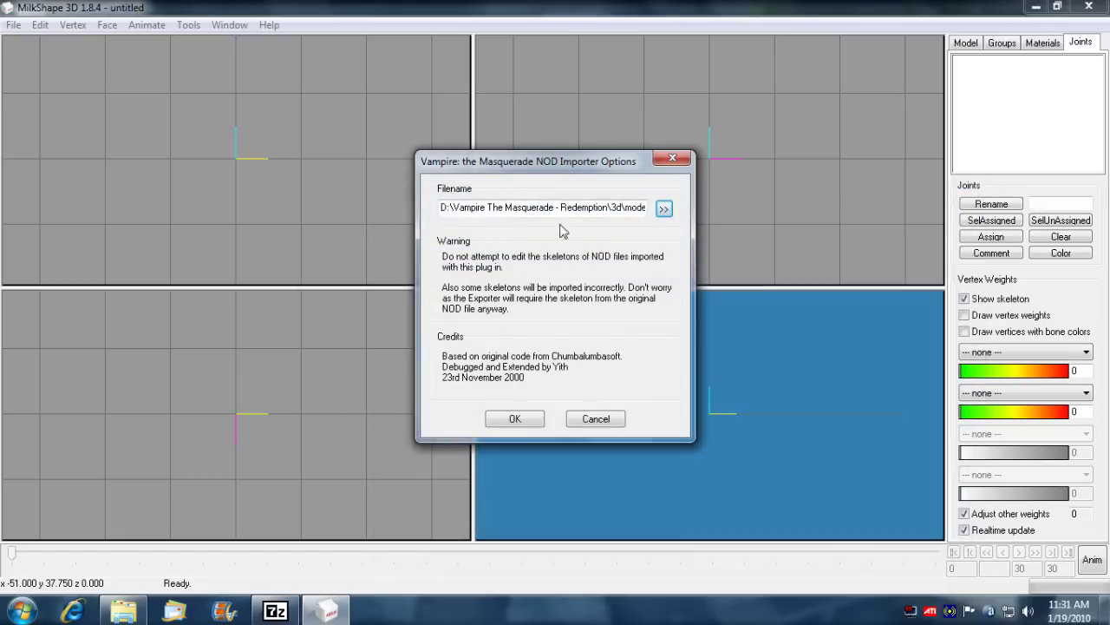
click(514, 421)
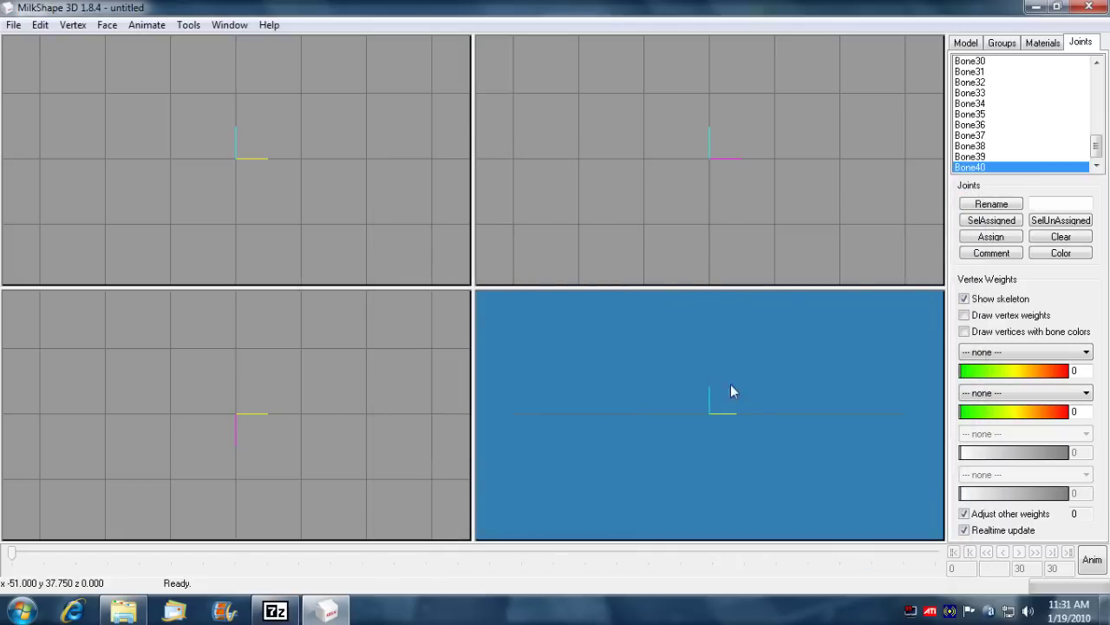
drag(730, 392, 742, 427)
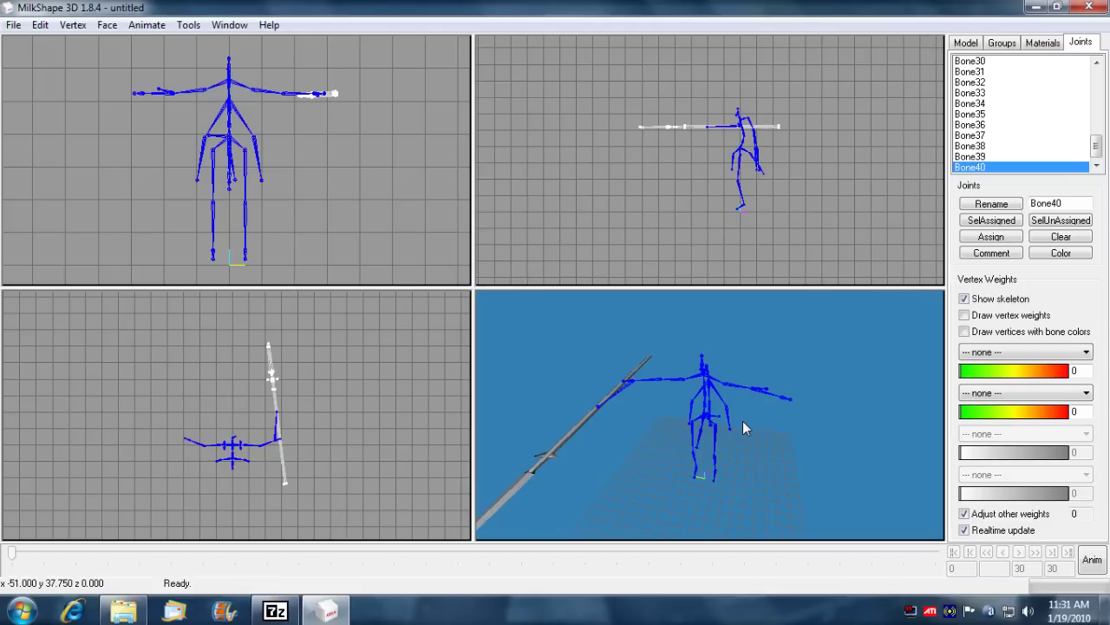
drag(743, 421, 687, 443)
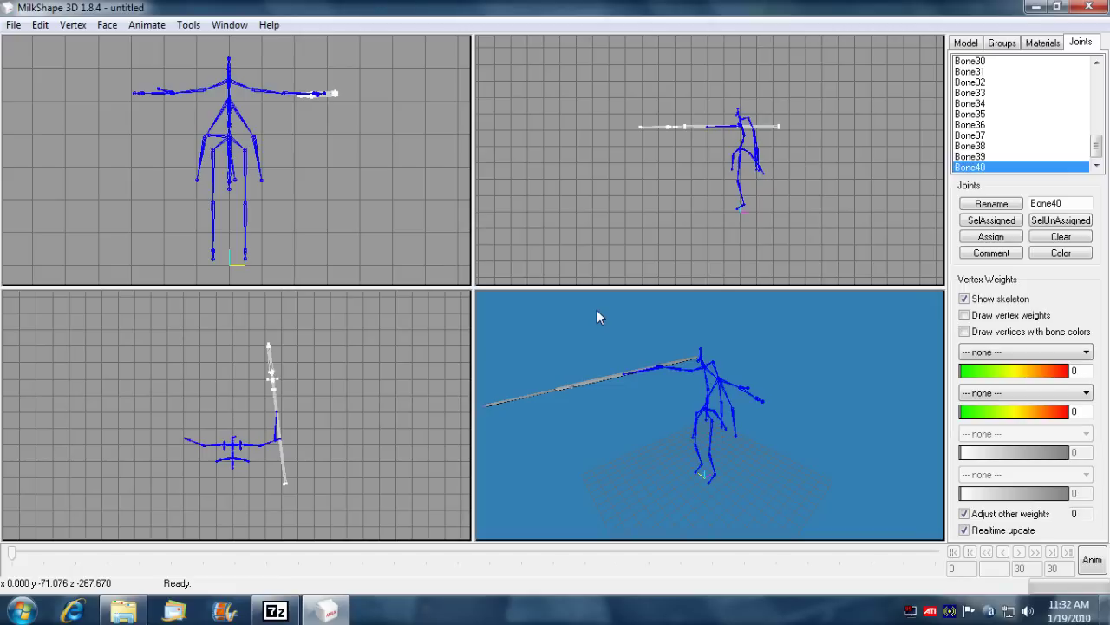
Merge lamp.ms3d from the Documents library into the scene with the spear and its skeleton.
click(14, 25)
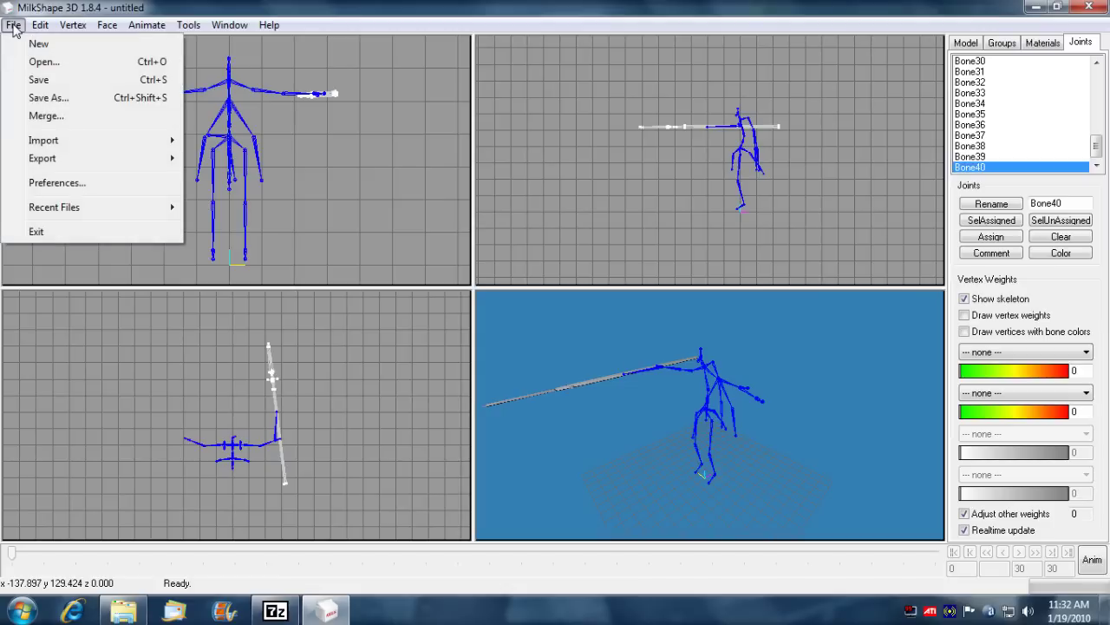
mouse_move(80, 143)
click(88, 120)
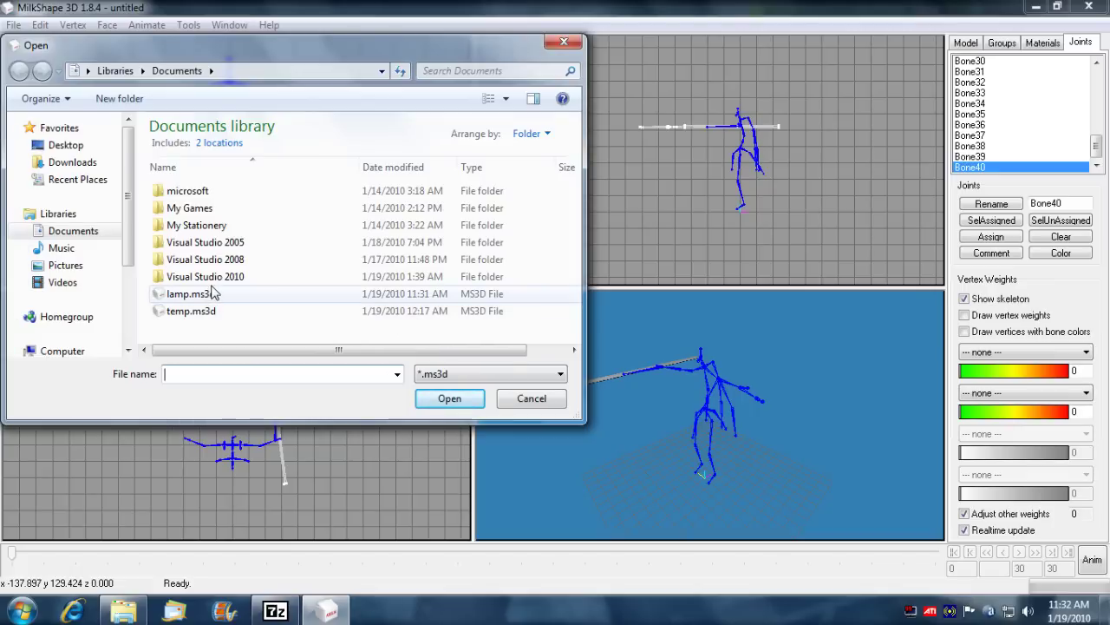
click(209, 295)
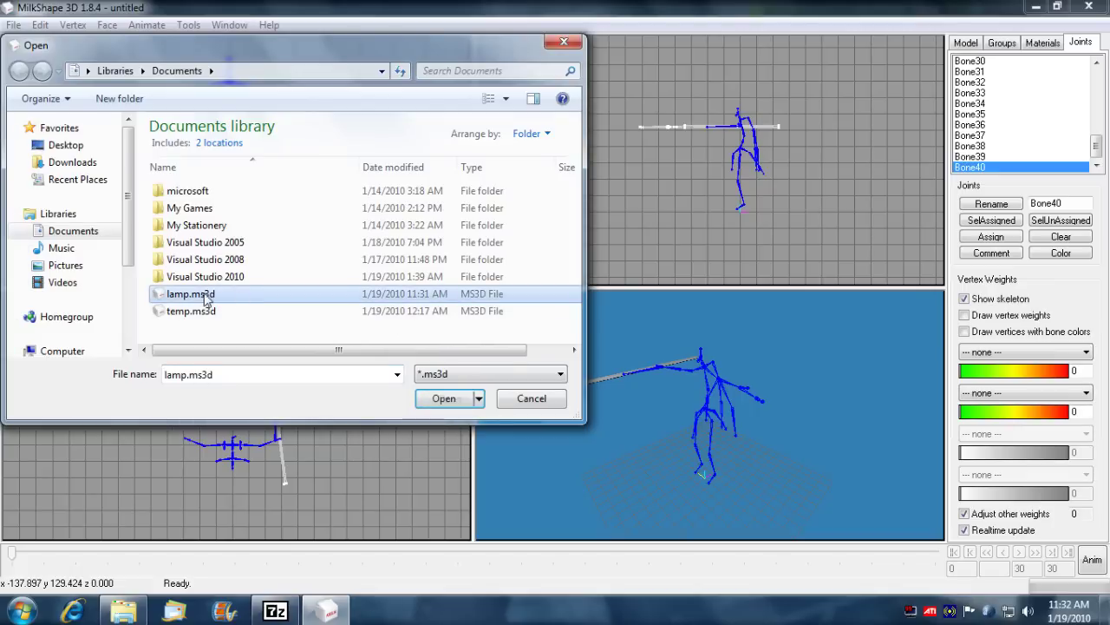
click(441, 401)
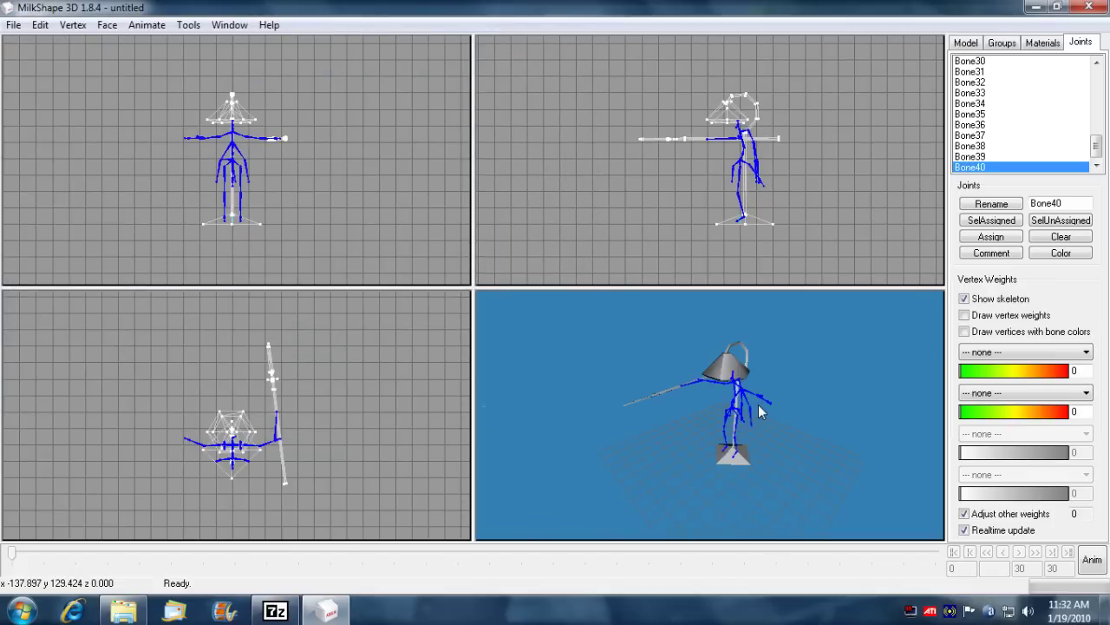
drag(760, 413, 733, 409)
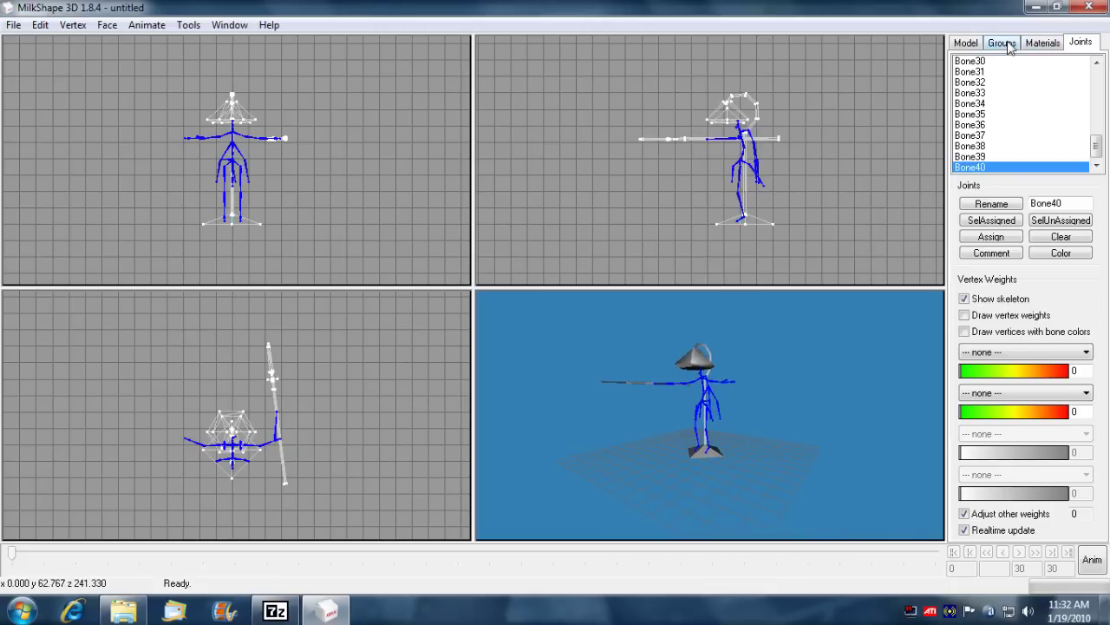
Select both polySurfaceShape31 groups of the lamp and bring up the model editing tools.
click(1045, 45)
click(1004, 45)
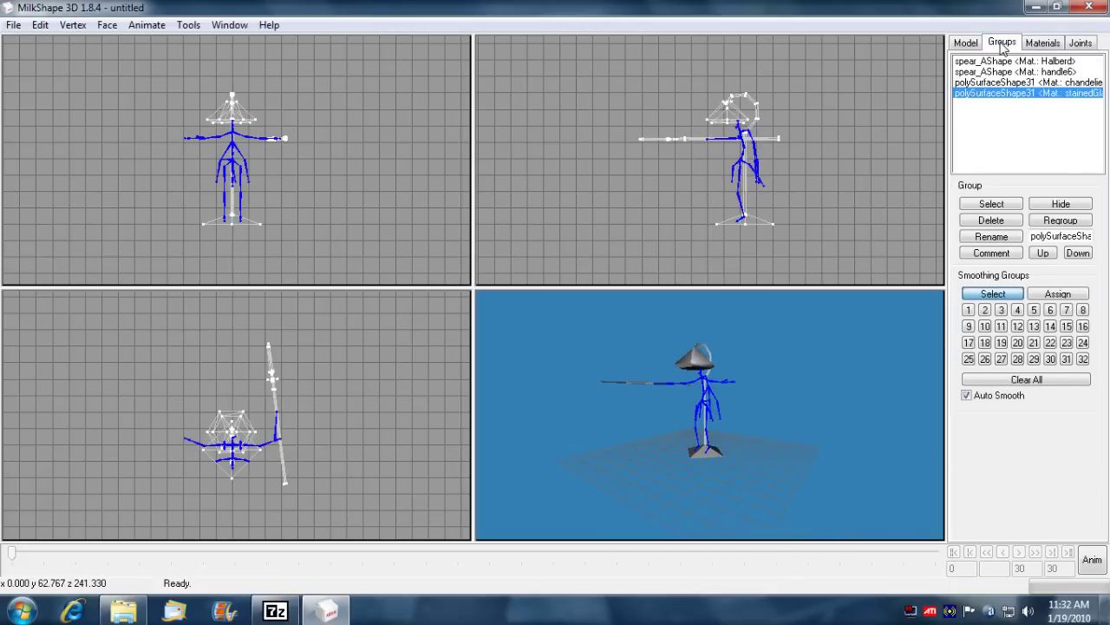
double_click(1004, 95)
double_click(1009, 83)
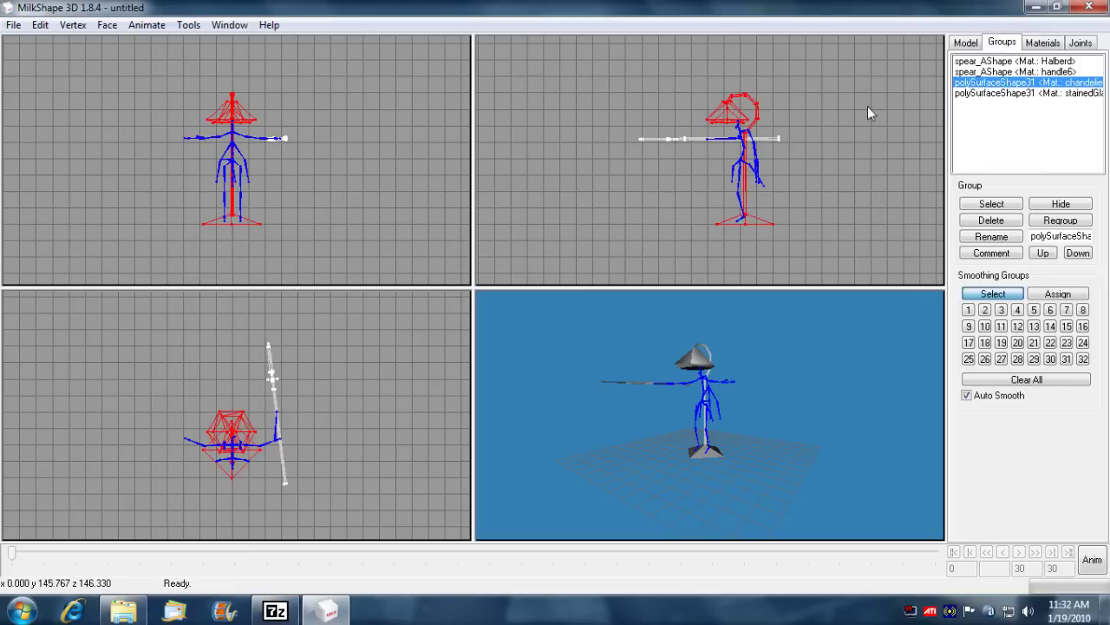
click(968, 45)
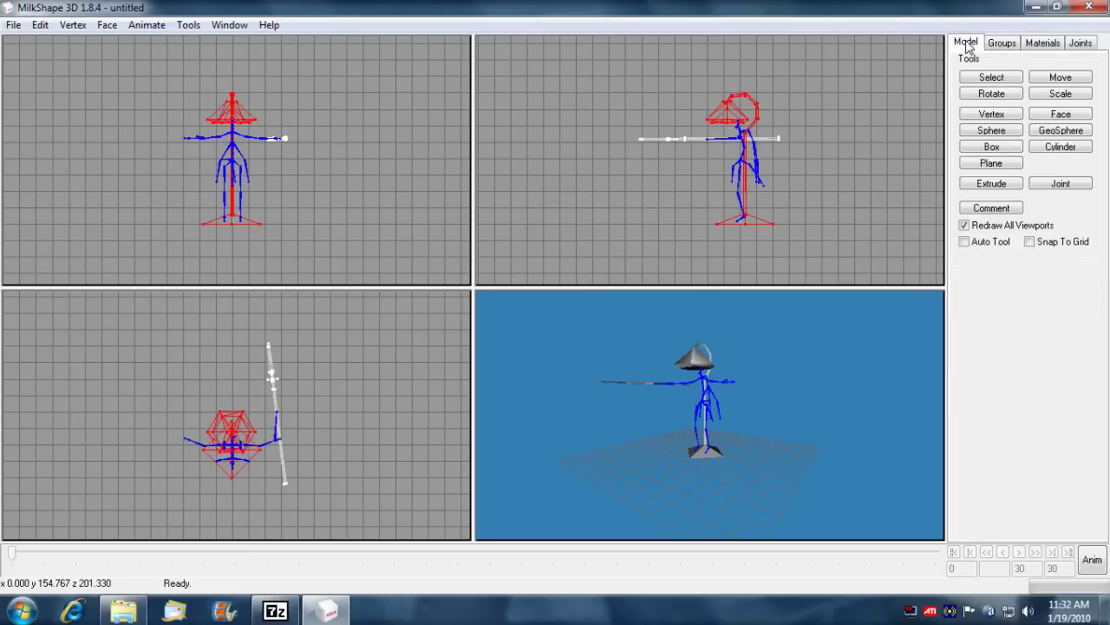
Rotate the lamp about 90 degrees in the side view so it lies horizontally, and move it forward onto the spear's height.
click(992, 94)
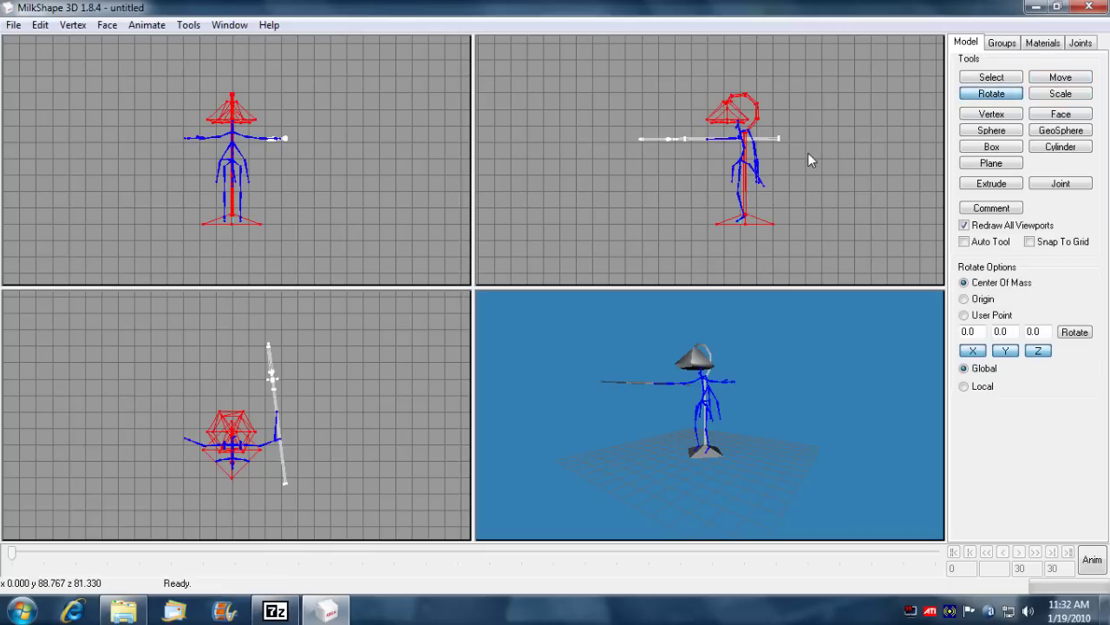
drag(796, 166, 815, 98)
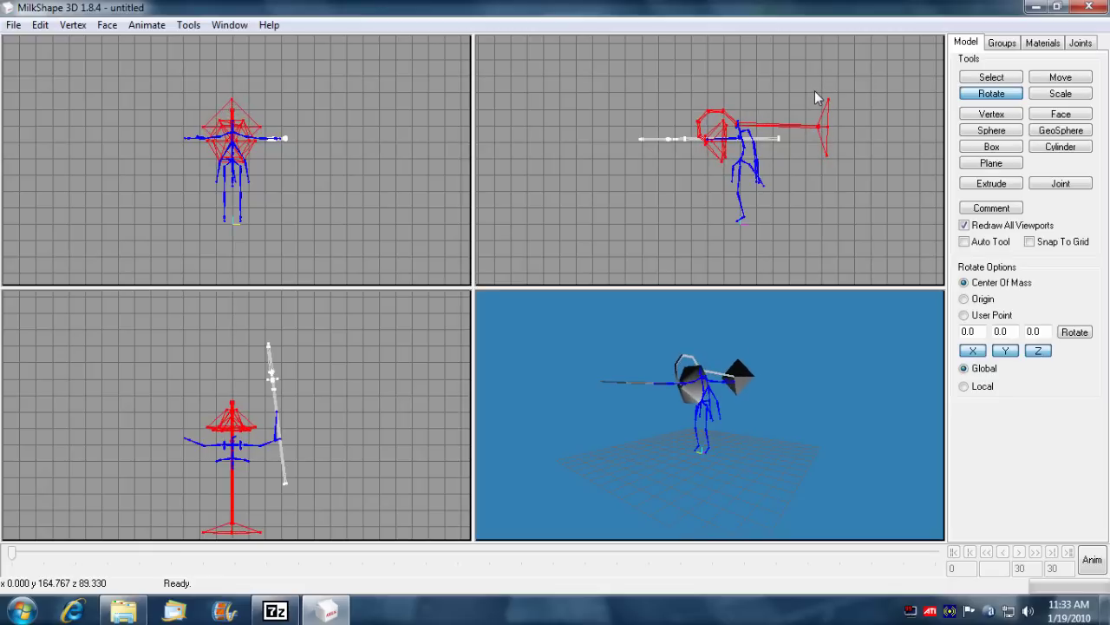
click(1076, 80)
drag(776, 135, 709, 143)
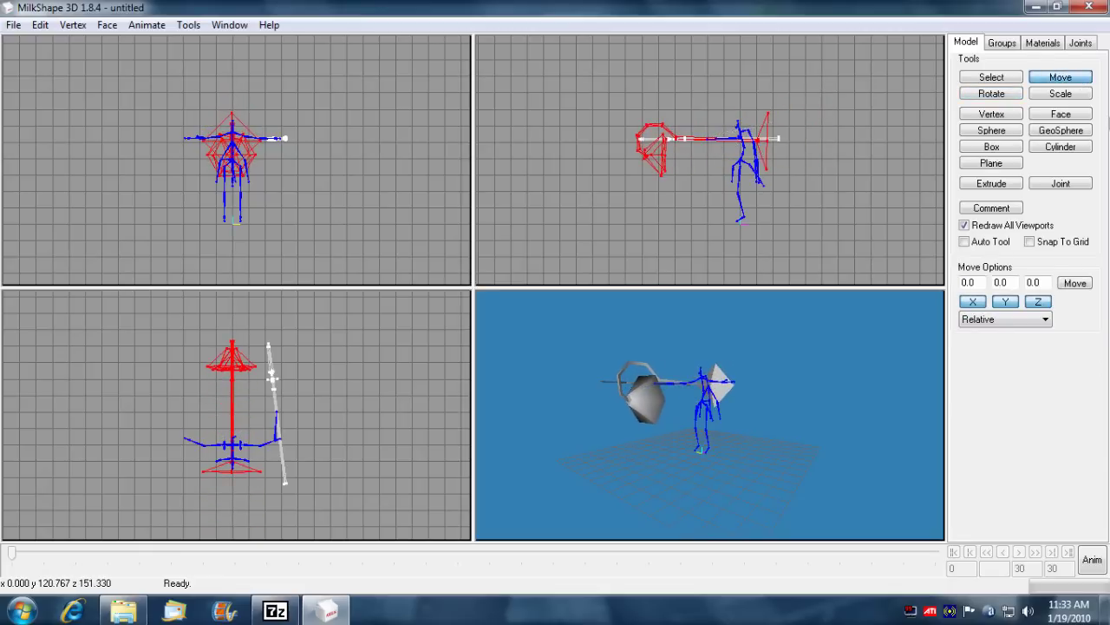
click(991, 94)
drag(819, 201, 819, 203)
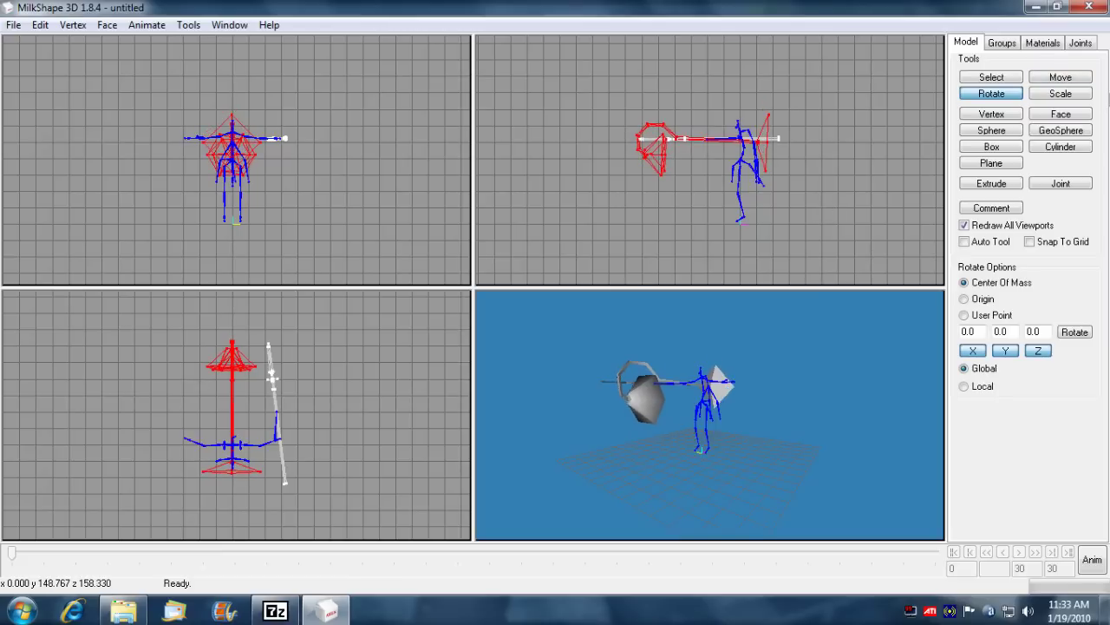
Move the lamp sideways onto the spear in the top view and rotate it to match the shaft's slant.
click(1055, 78)
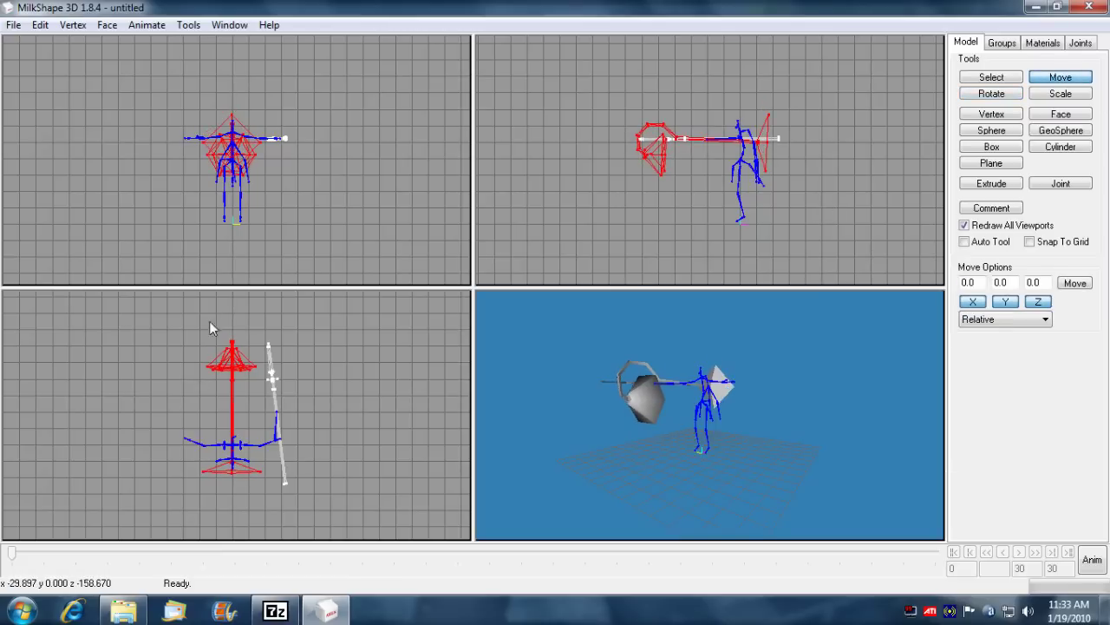
drag(219, 399, 279, 407)
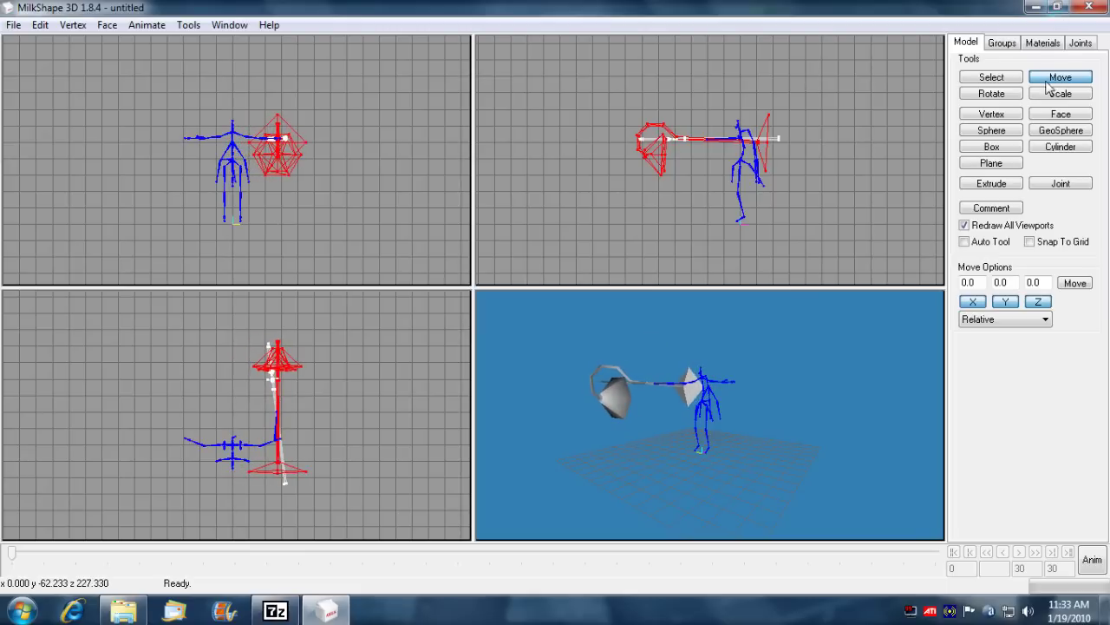
click(974, 95)
drag(315, 439, 318, 432)
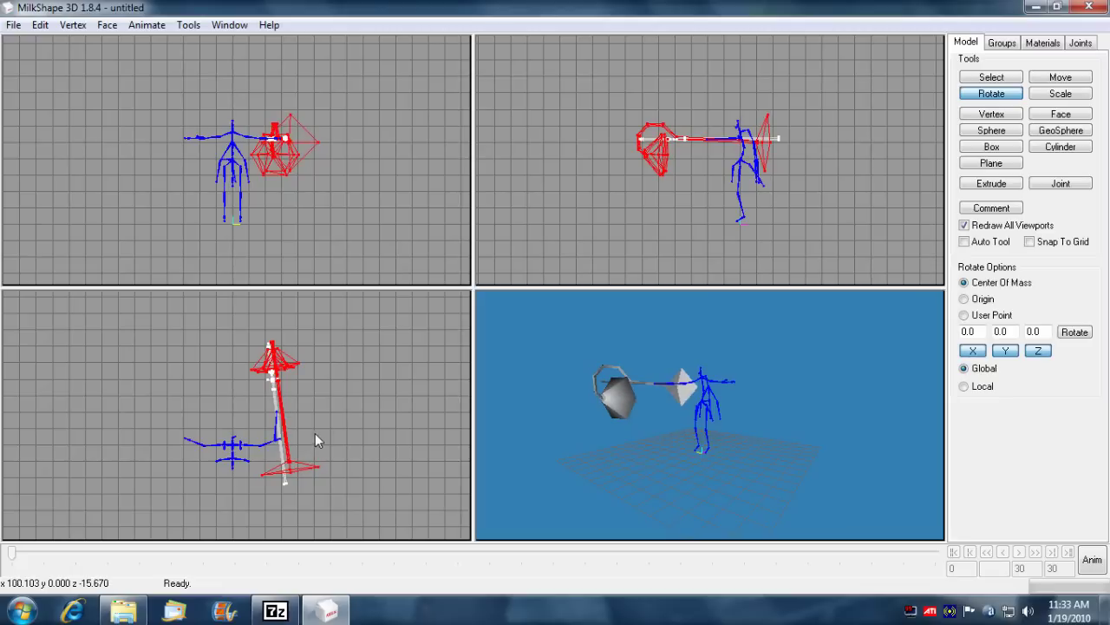
scroll(316, 434, up, 2)
right_drag(337, 437, 359, 448)
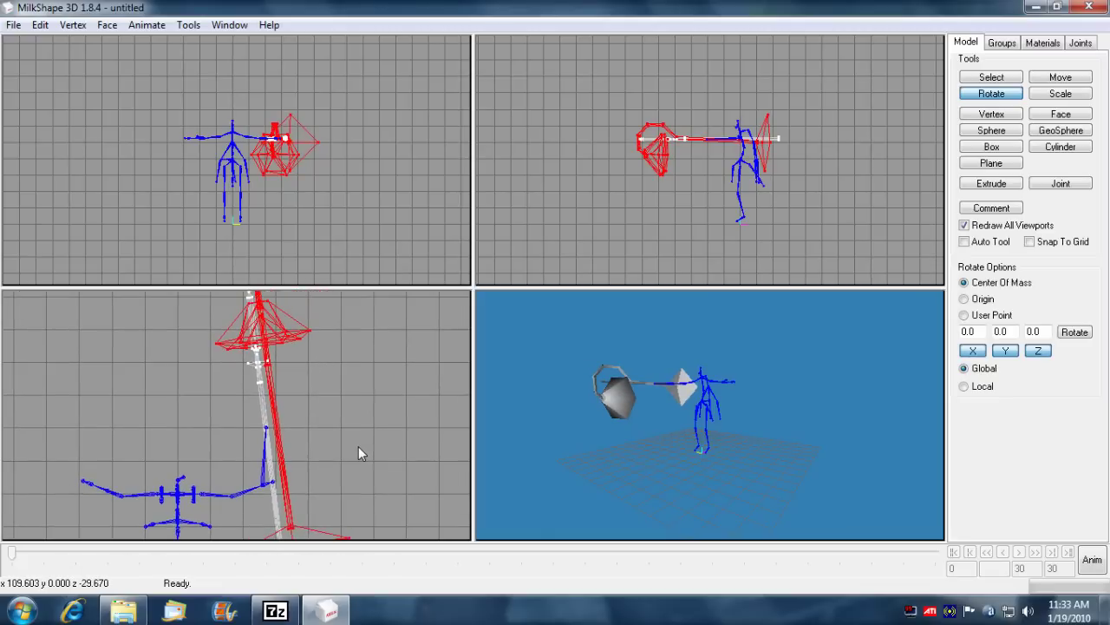
click(1060, 78)
drag(292, 404, 282, 414)
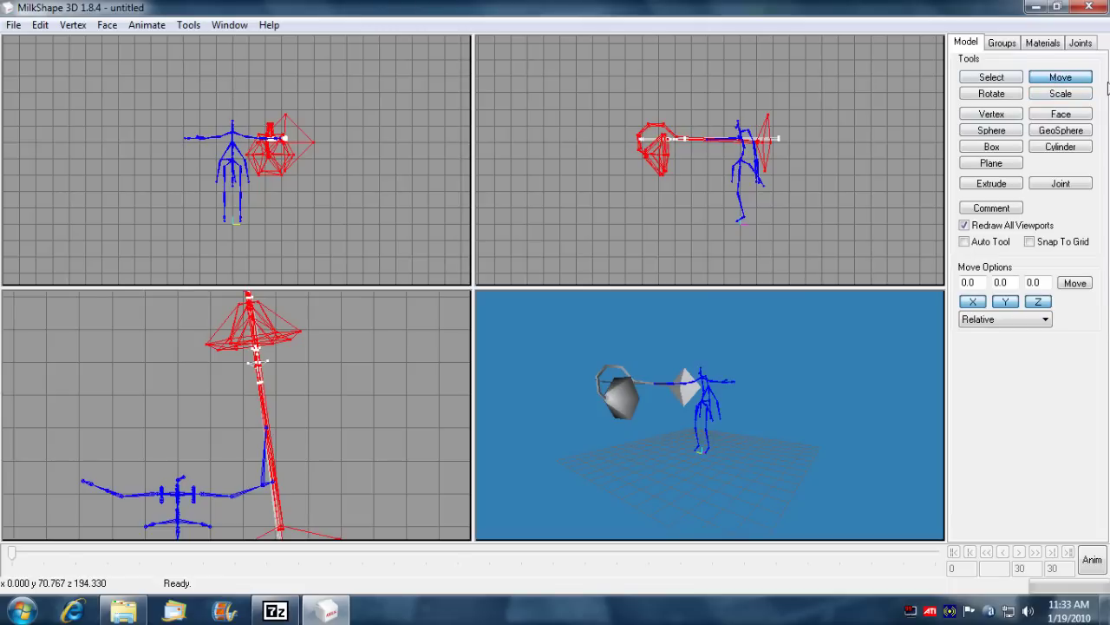
Level the lamp's pole with the spear in the side view and nudge it into line with the shaft.
click(991, 93)
drag(801, 177, 805, 167)
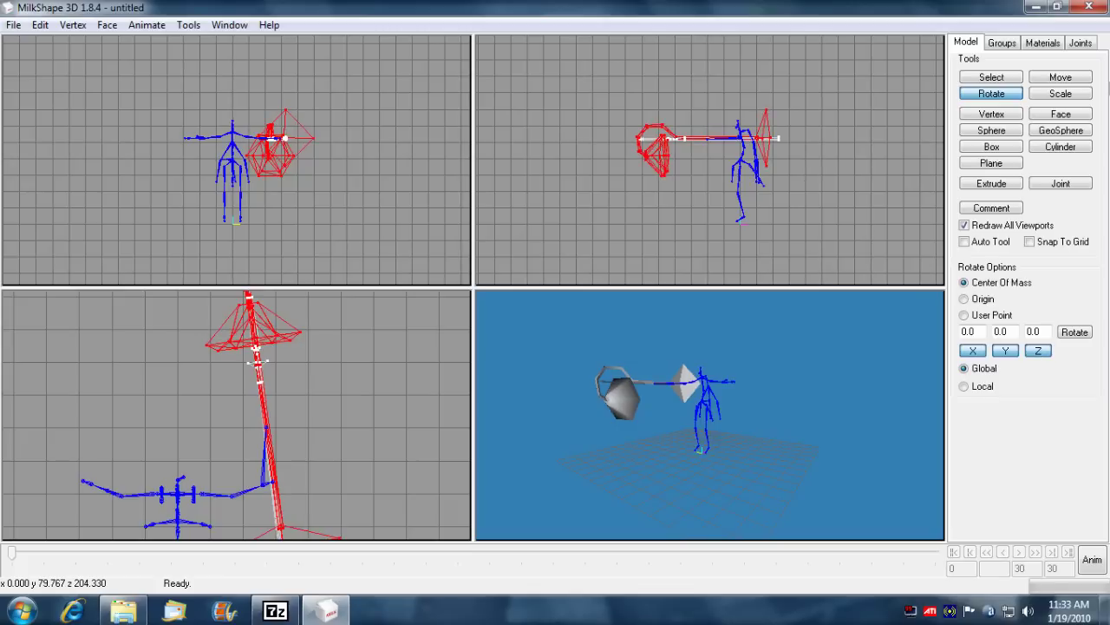
click(1072, 79)
drag(781, 170, 779, 172)
drag(317, 426, 315, 425)
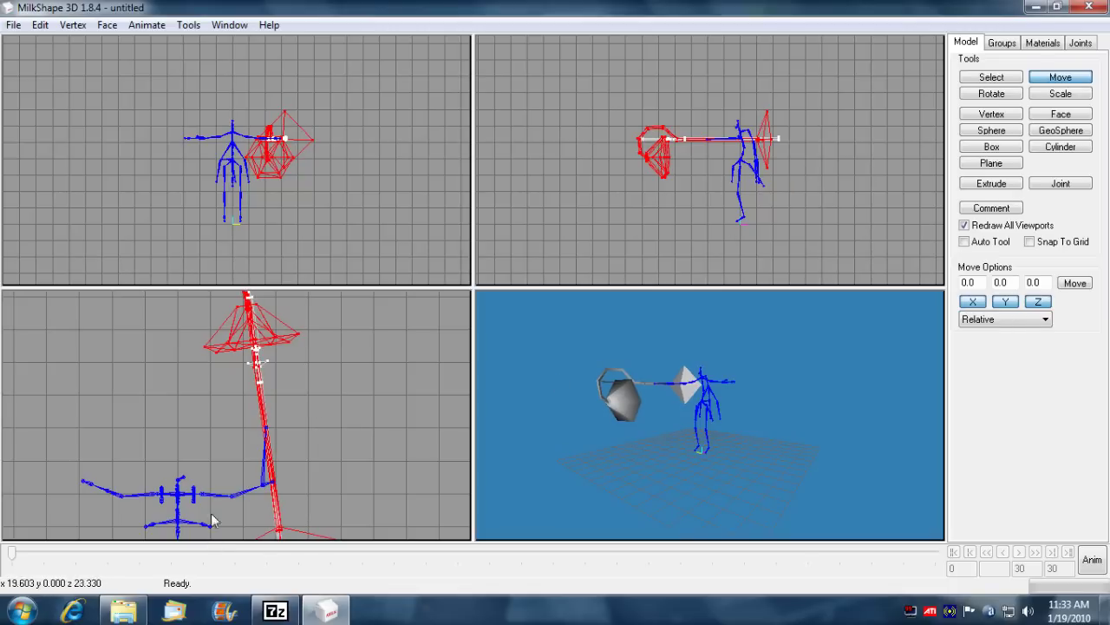
Slide the lamp forward along the spear so its base sits closer to the hand, and fine-tune its angle and position.
drag(660, 396, 664, 434)
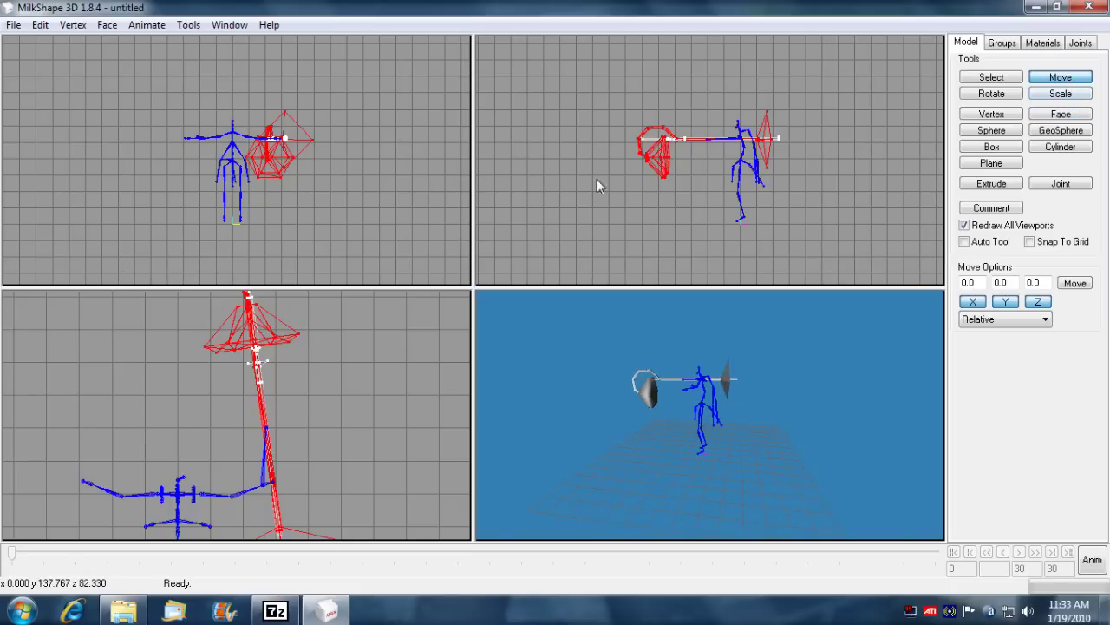
drag(286, 492, 286, 471)
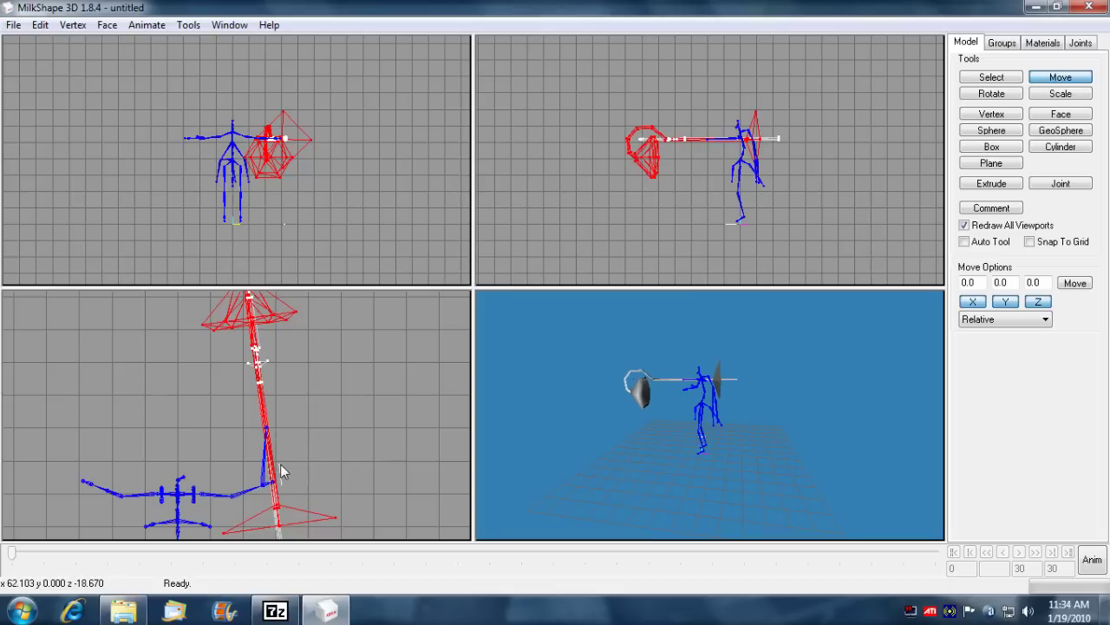
click(1002, 96)
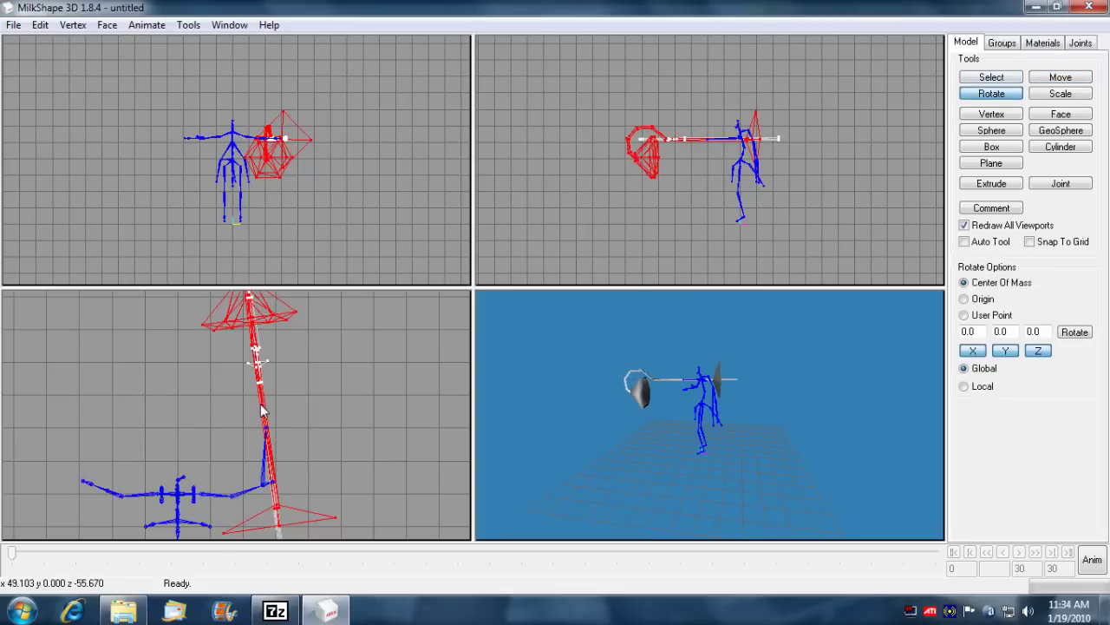
drag(308, 402, 310, 404)
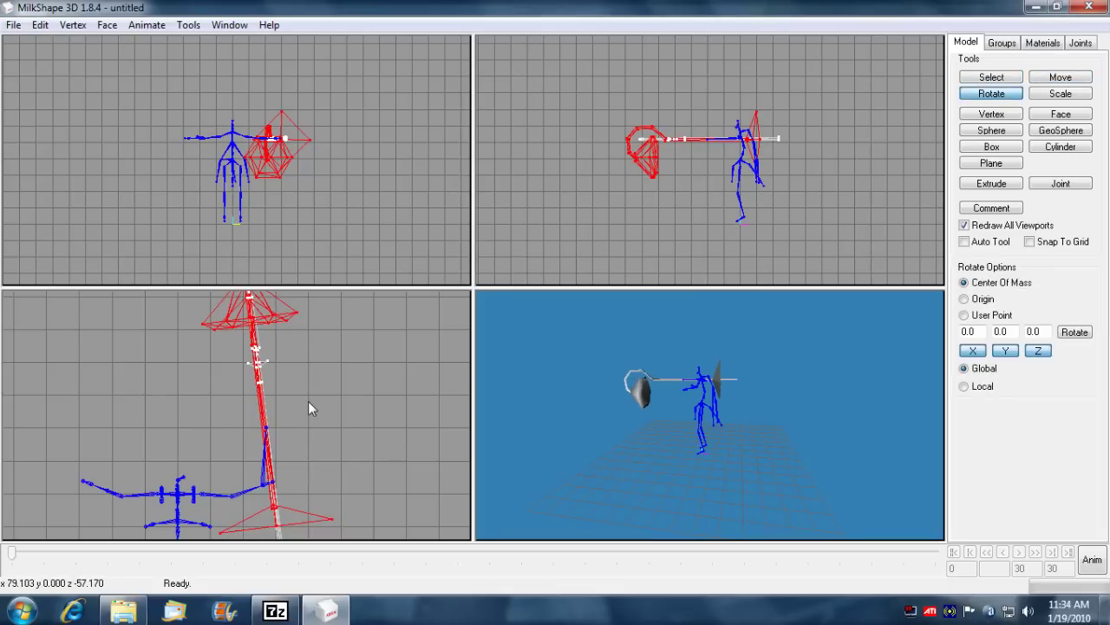
click(1060, 77)
drag(296, 410, 297, 409)
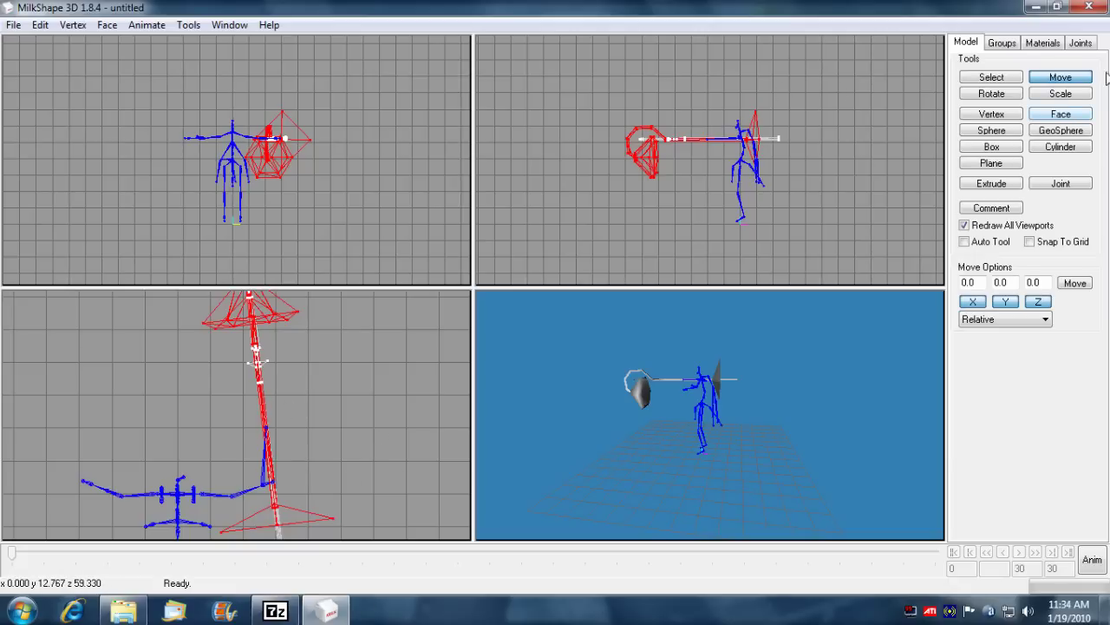
Select Bone26 in the skeleton and highlight the vertices assigned to it to check which joint holds the spear.
click(1081, 43)
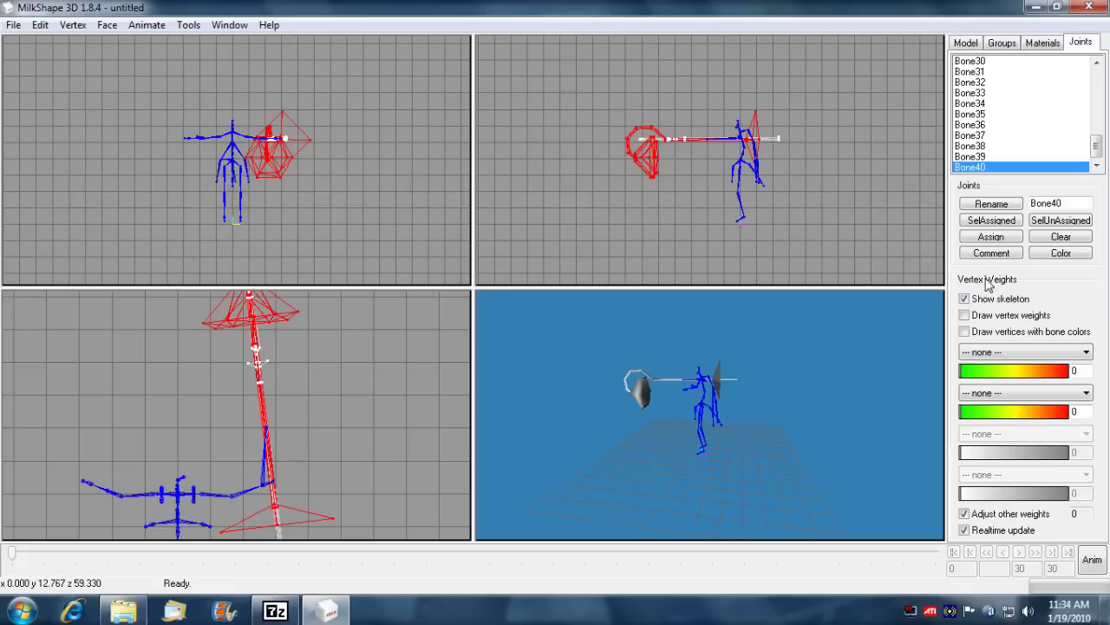
drag(660, 413, 545, 398)
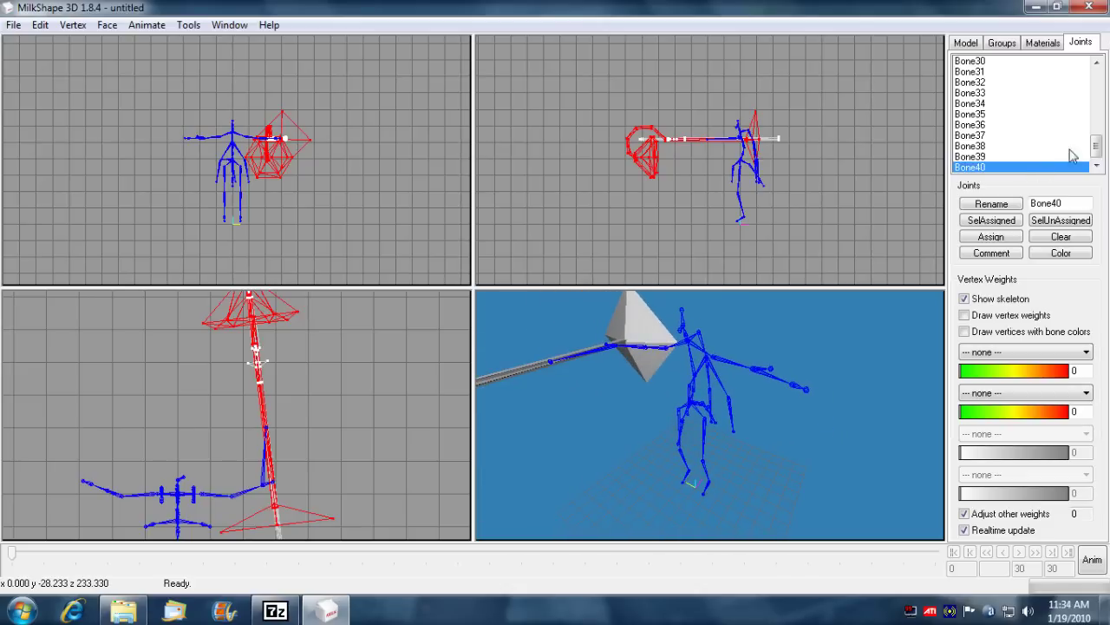
scroll(1067, 143, up, 2)
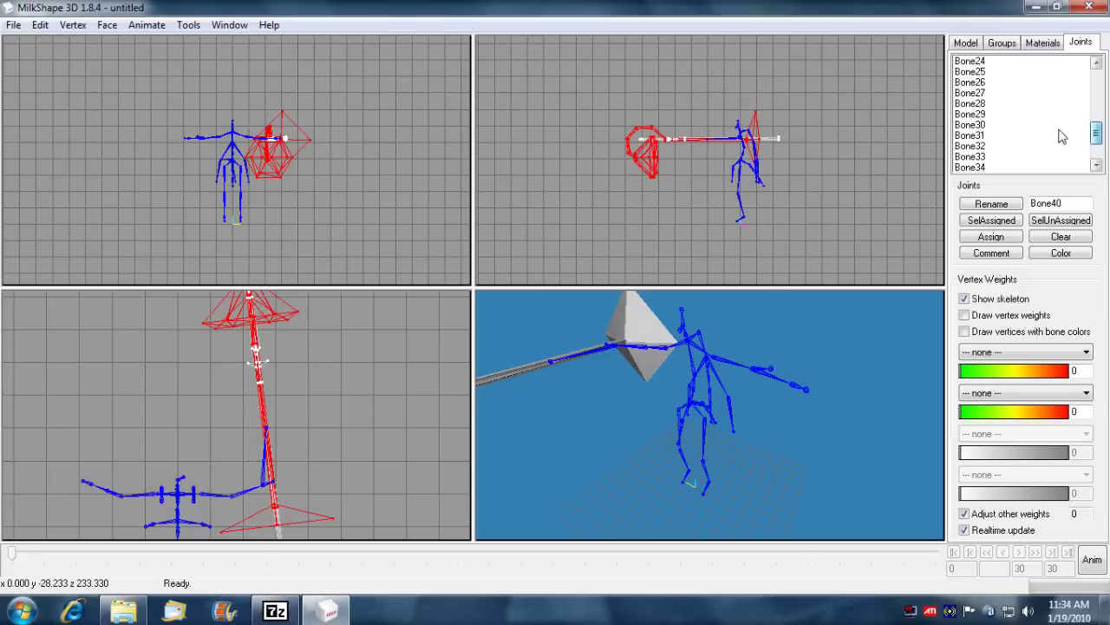
click(995, 82)
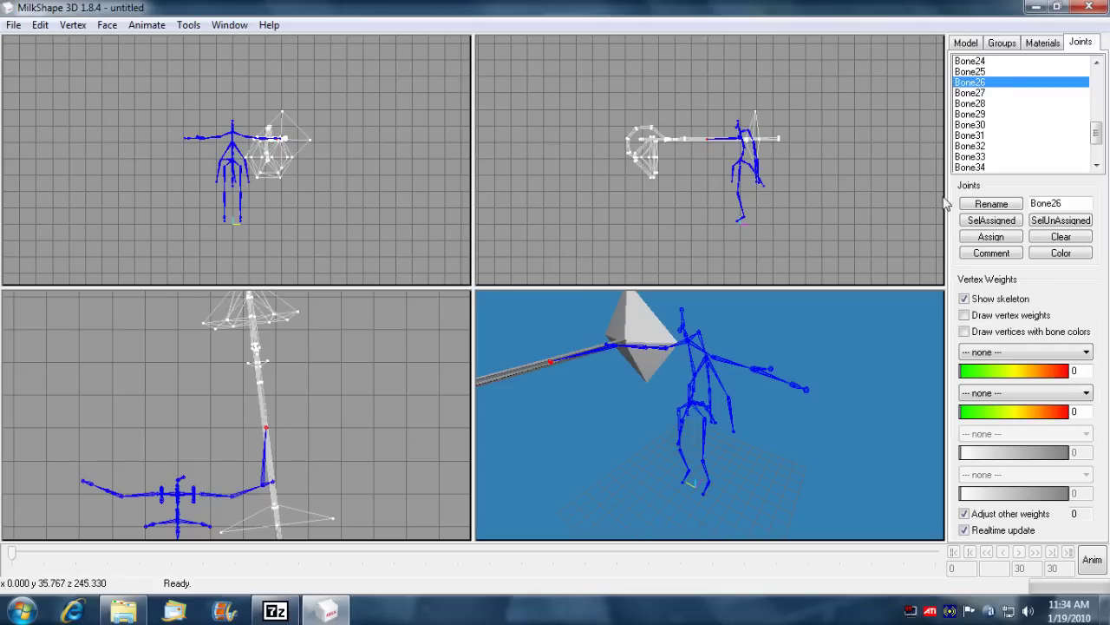
click(988, 220)
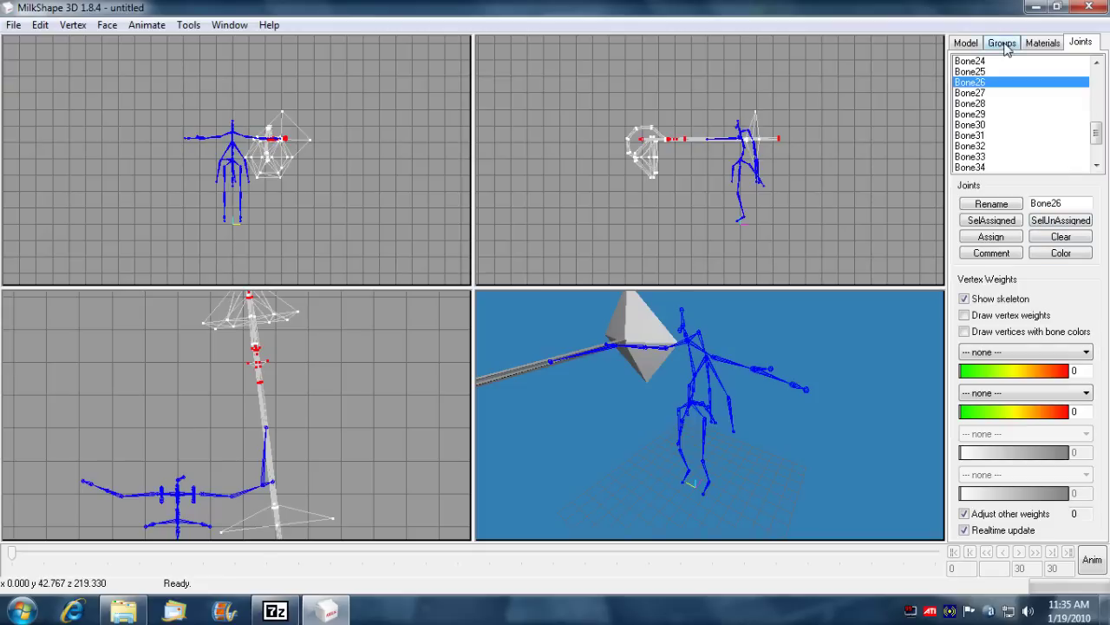
Select both polySurfaceShape31 groups of the lamp and assign their vertices to Bone26.
click(994, 83)
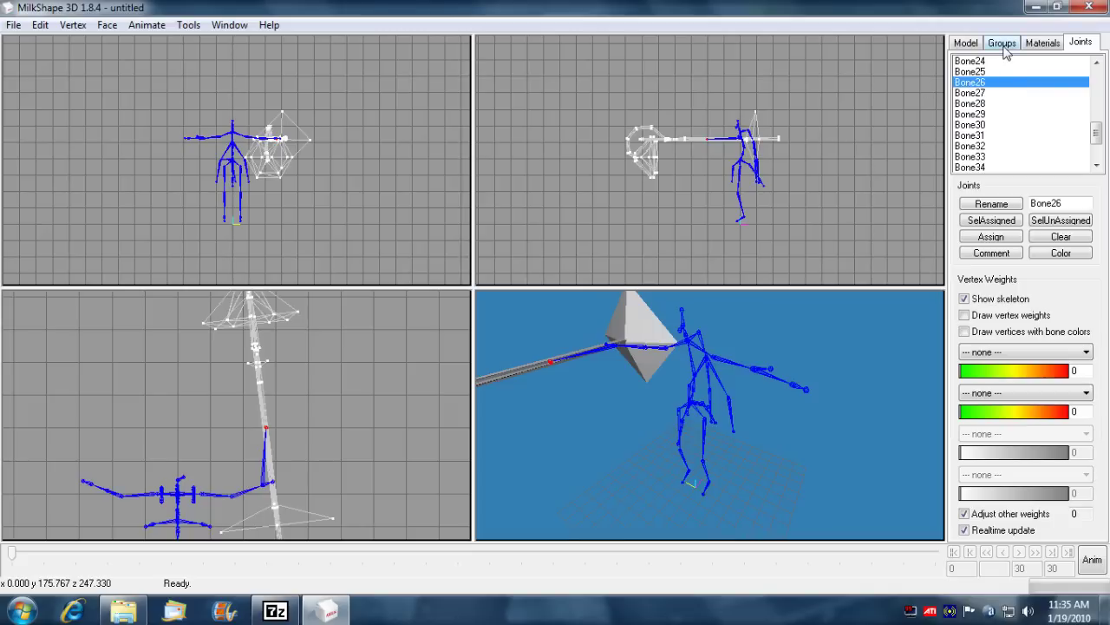
click(1005, 46)
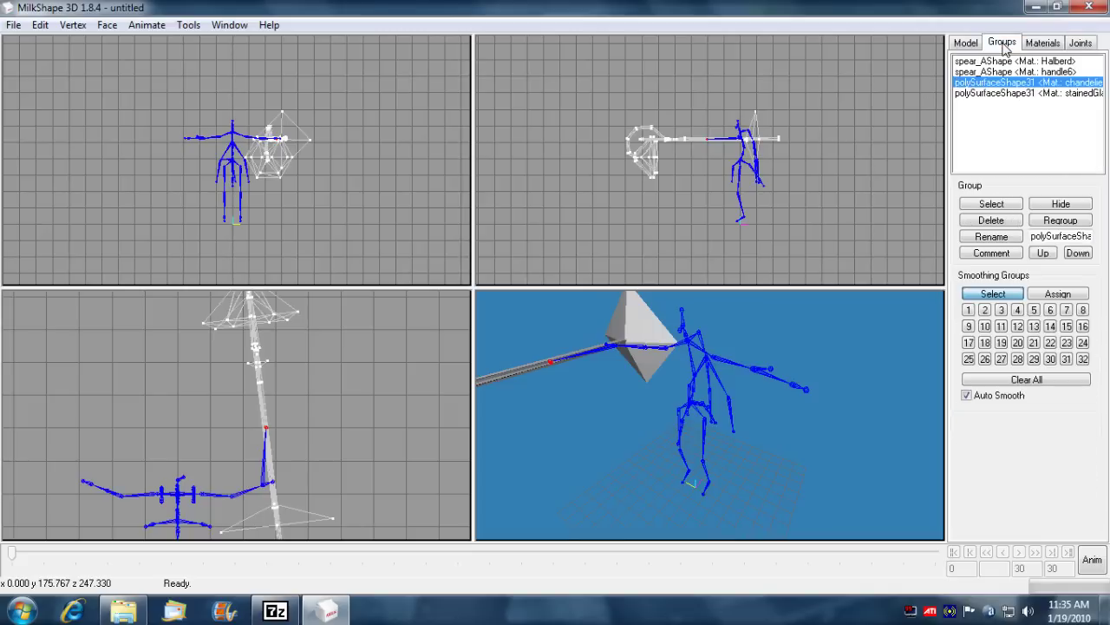
double_click(1002, 83)
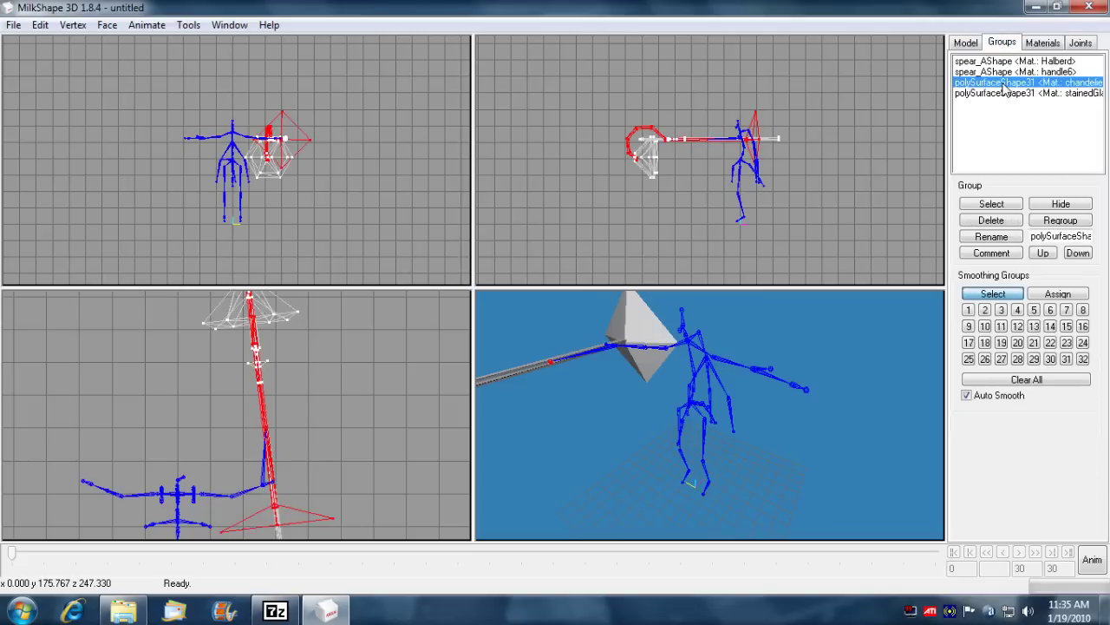
double_click(1003, 93)
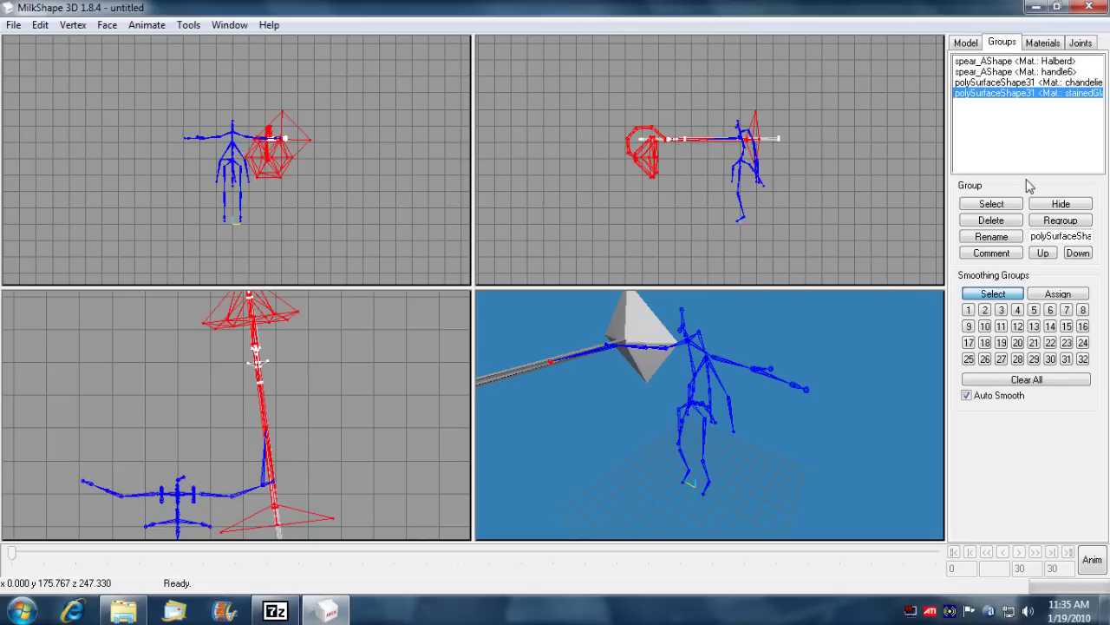
click(1081, 43)
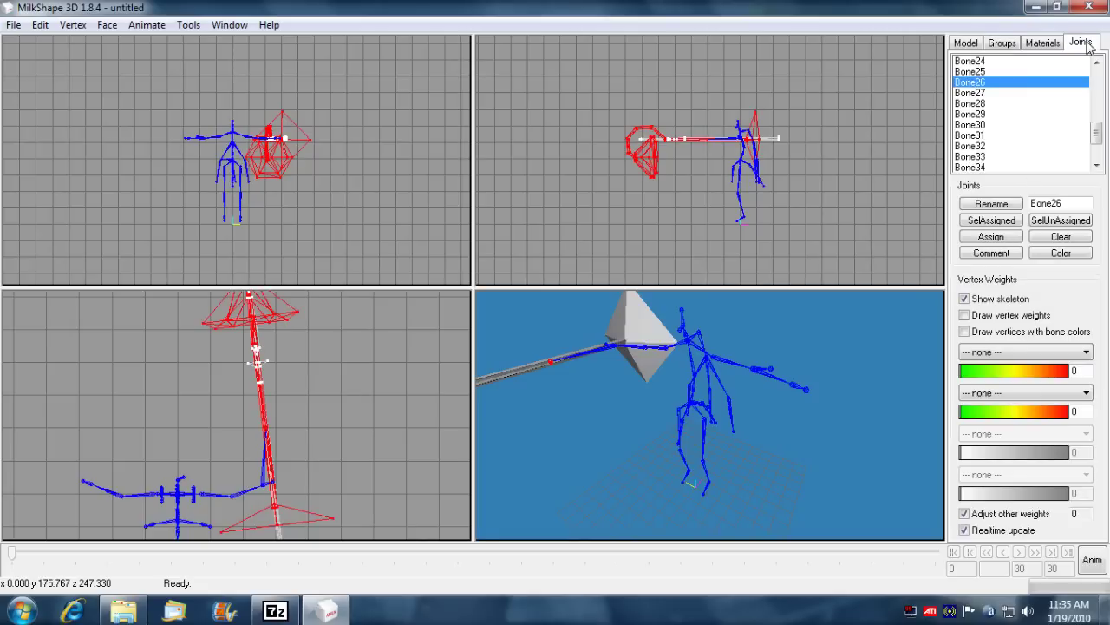
click(992, 238)
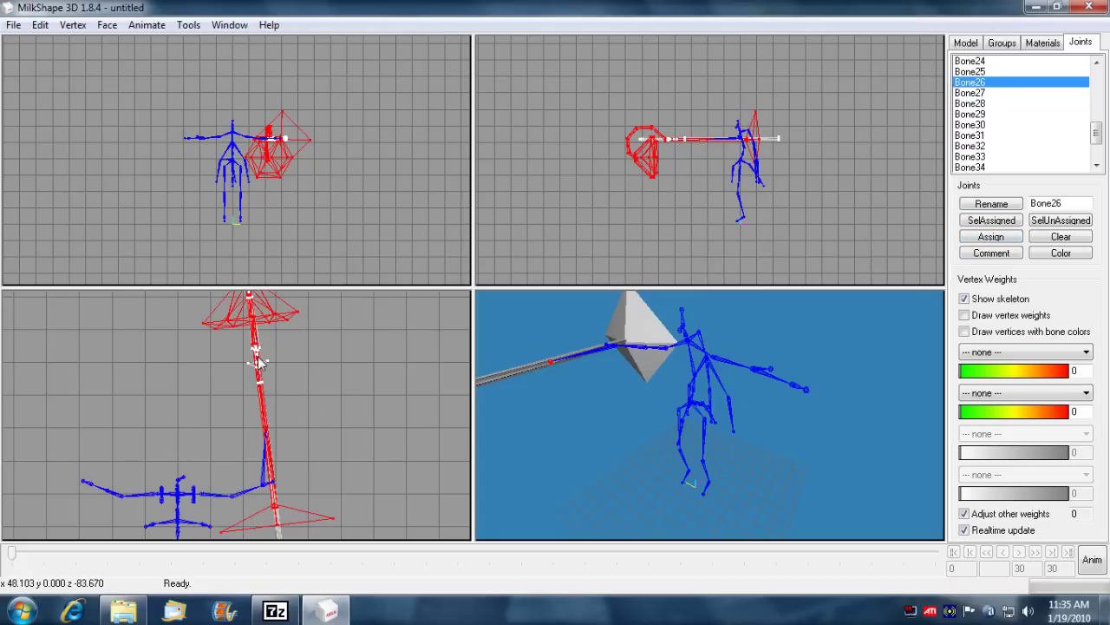
Highlight the vertices assigned to Bone26 and check the lamp's vertices in the top view.
click(991, 223)
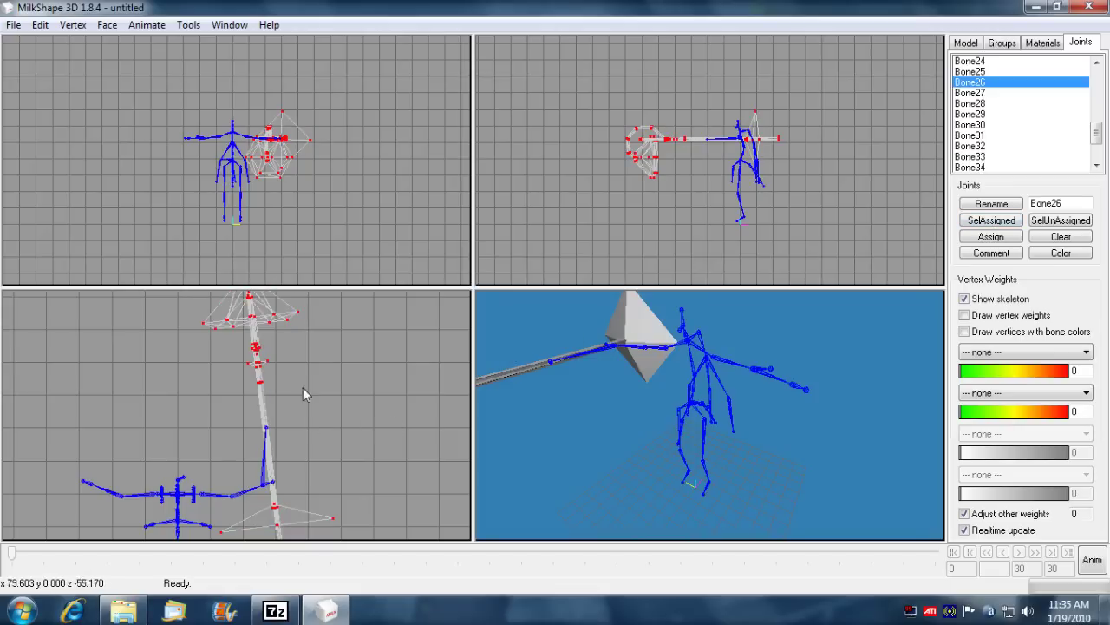
scroll(273, 396, down, 2)
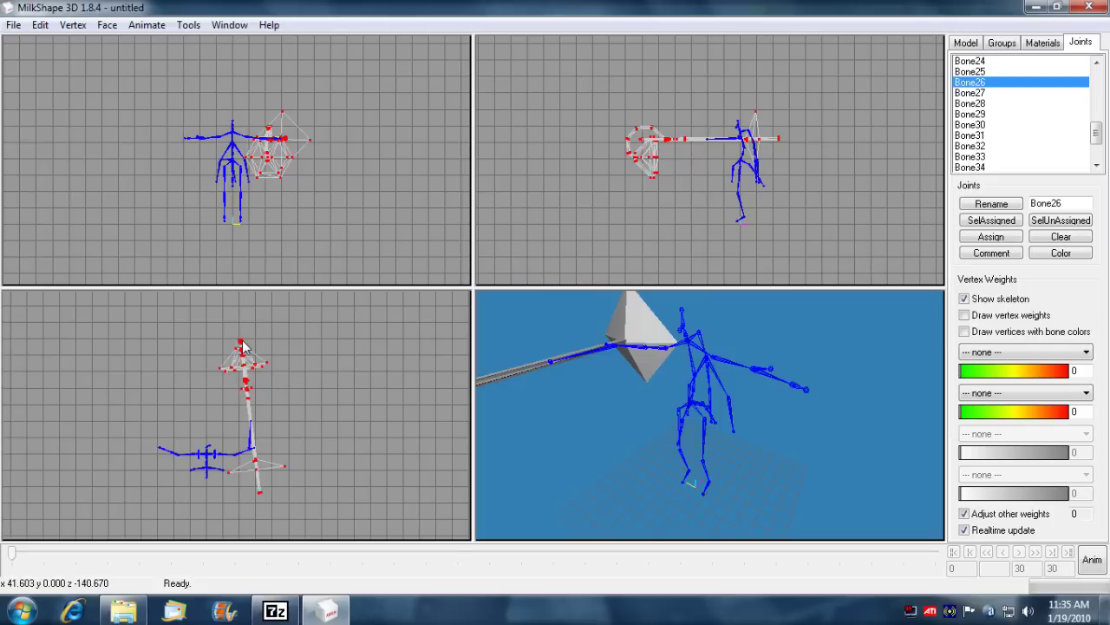
scroll(269, 382, up, 4)
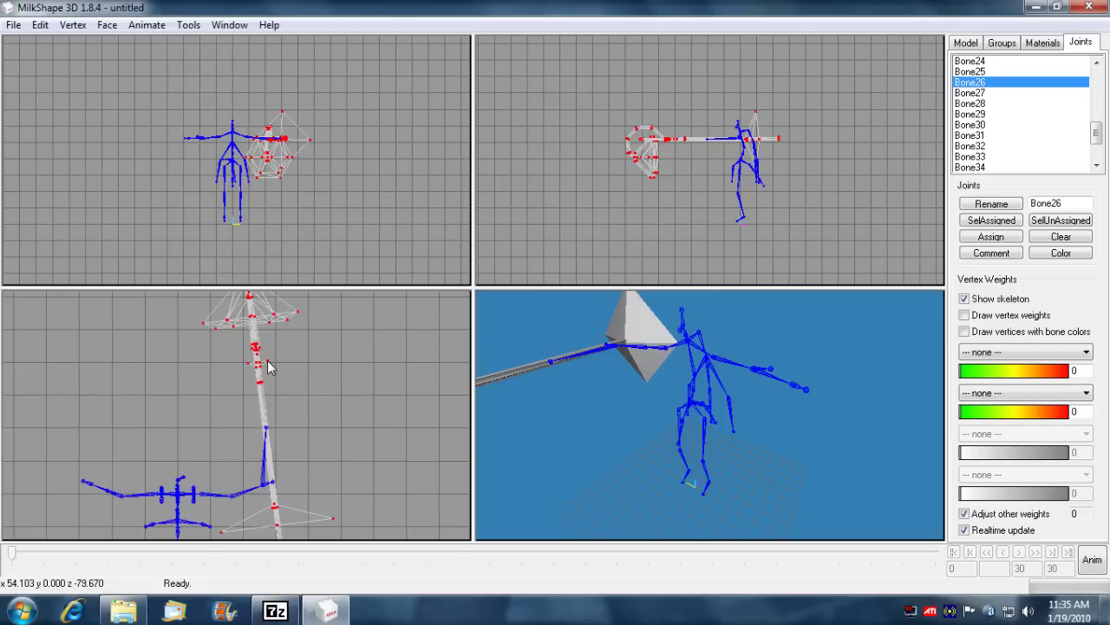